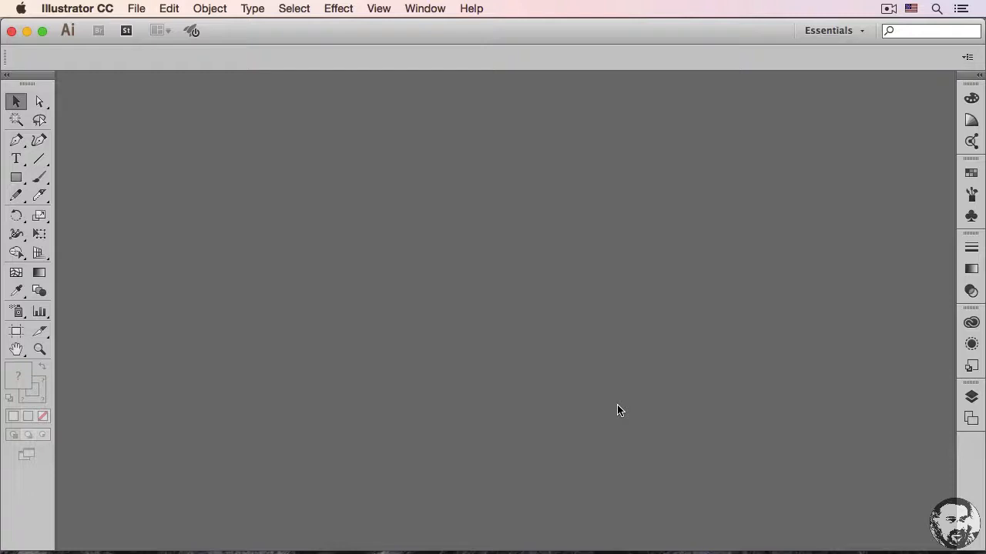
- Create a new document with the Video and Film profile and the HDV 1080 size
left_click(137, 9)
left_click(146, 28)
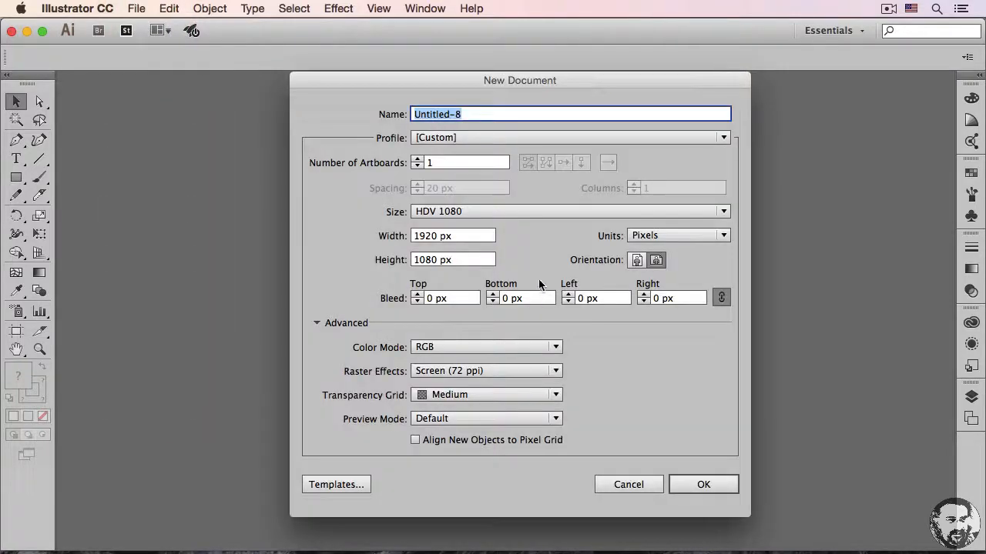
left_click(483, 138)
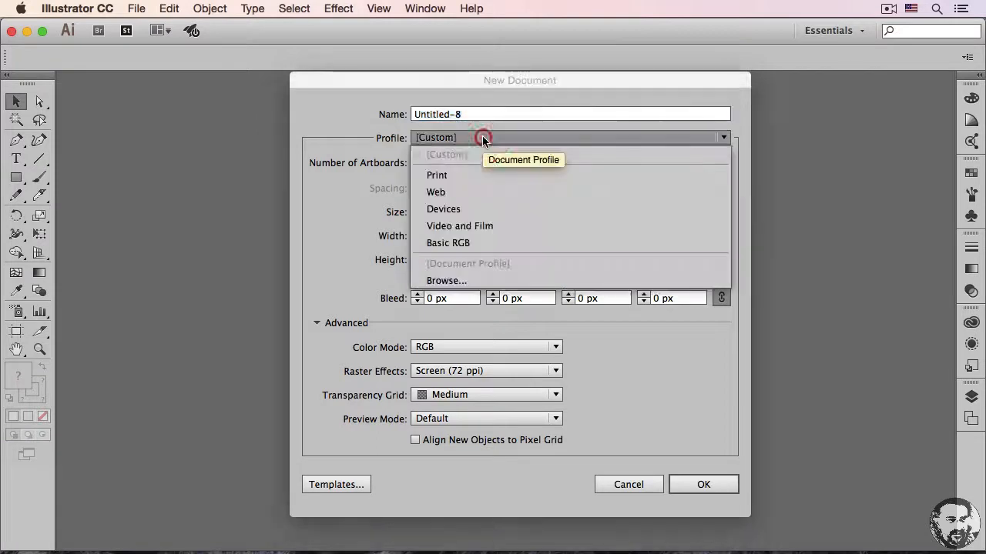
left_click(500, 225)
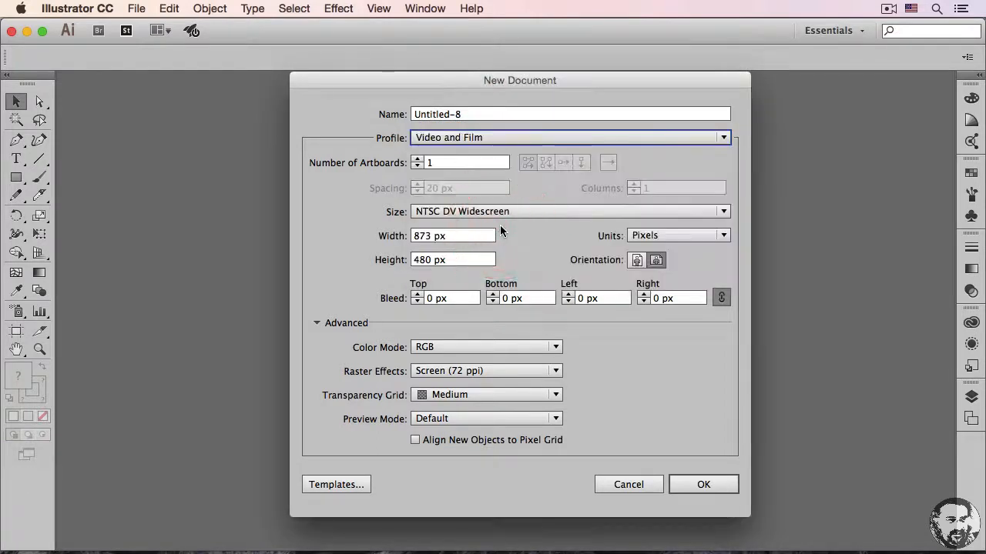
left_click(506, 214)
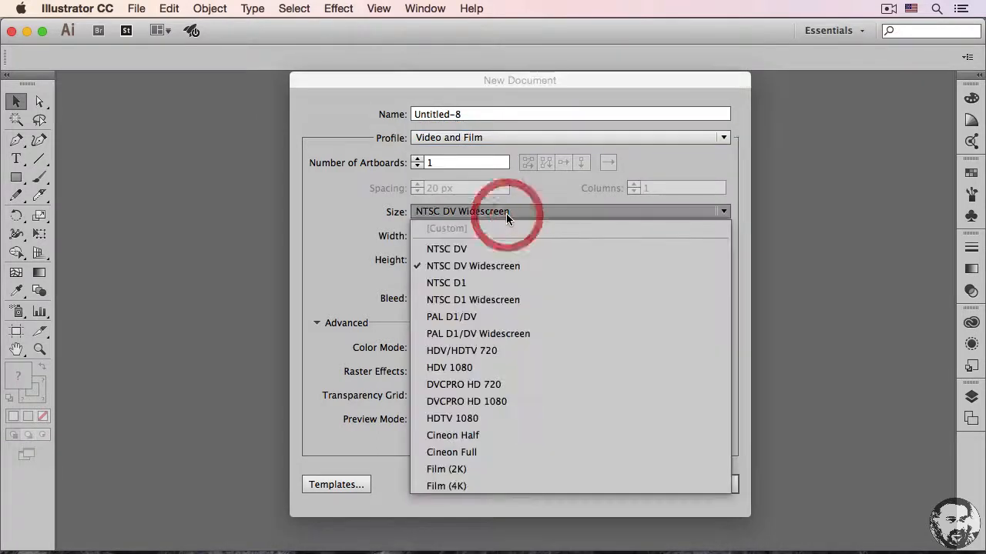
left_click(520, 369)
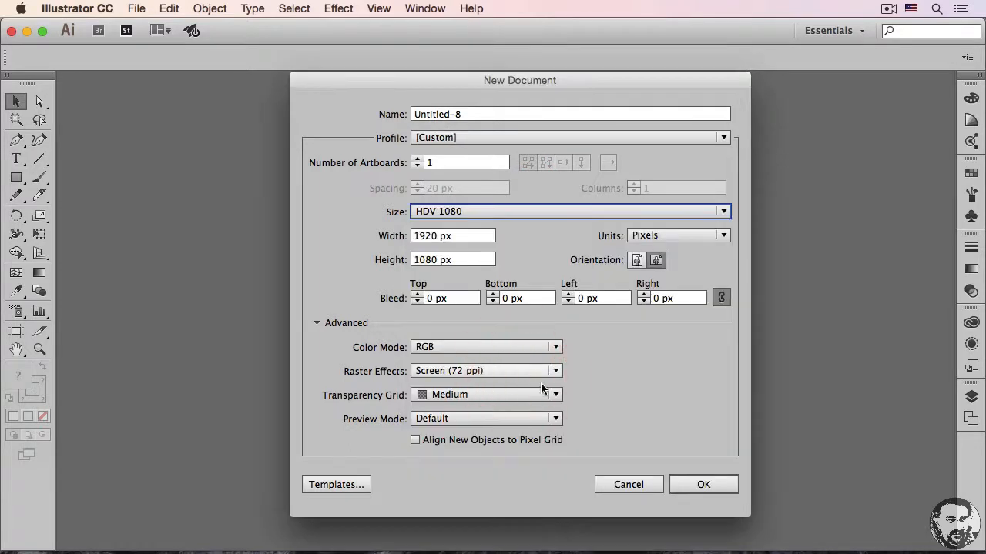
left_click(682, 483)
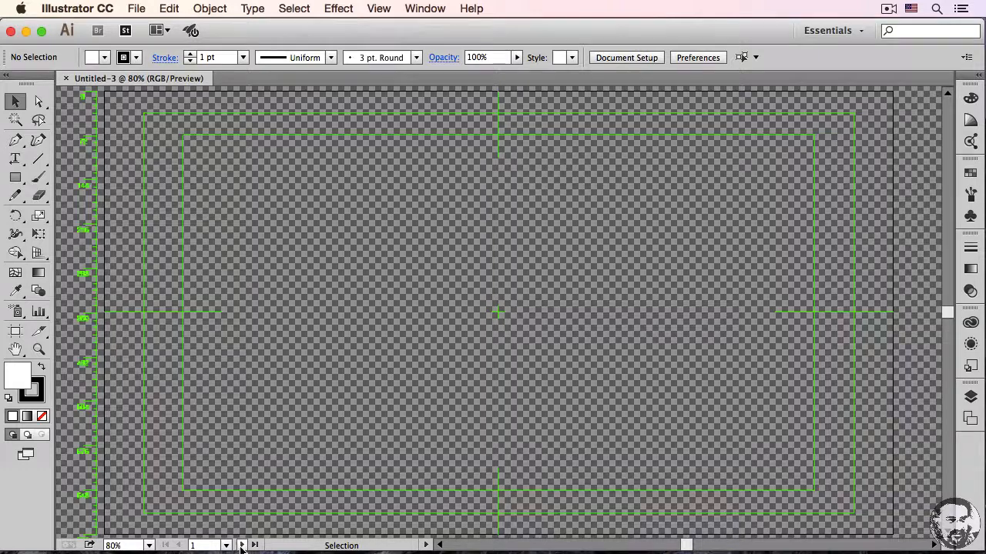
- Delete the oversized second artboard, keeping Artboard 1, and hide the transparency grid
left_click(242, 545)
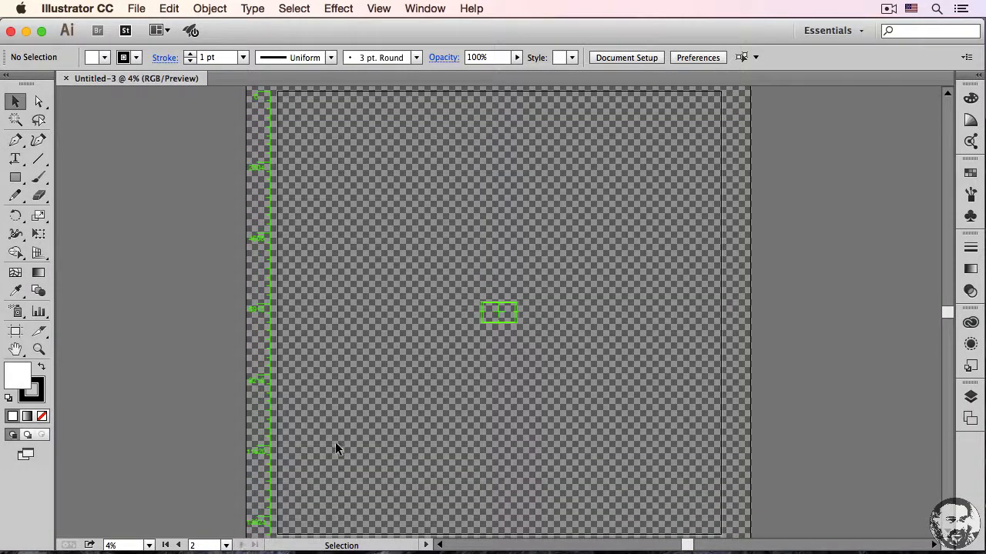
left_click(15, 332)
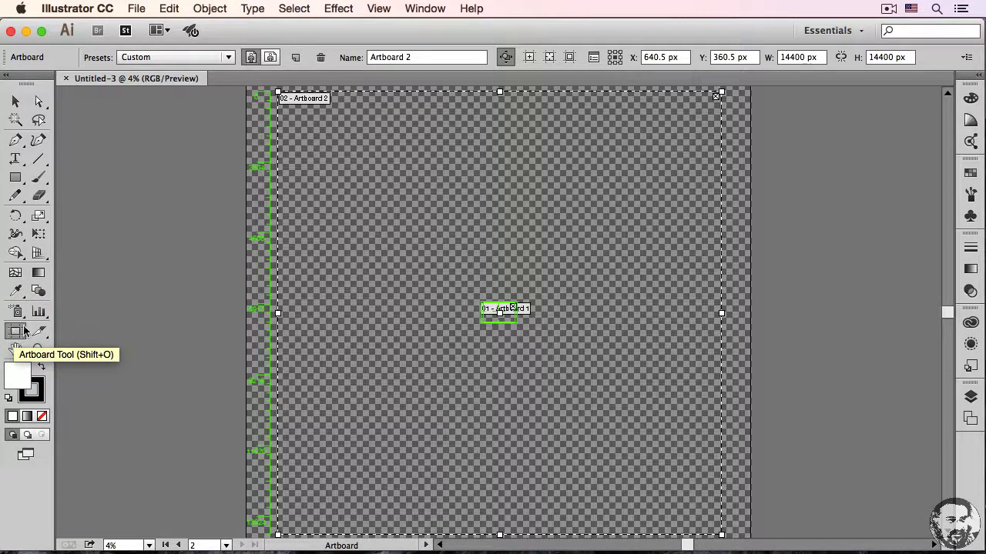
left_click(321, 59)
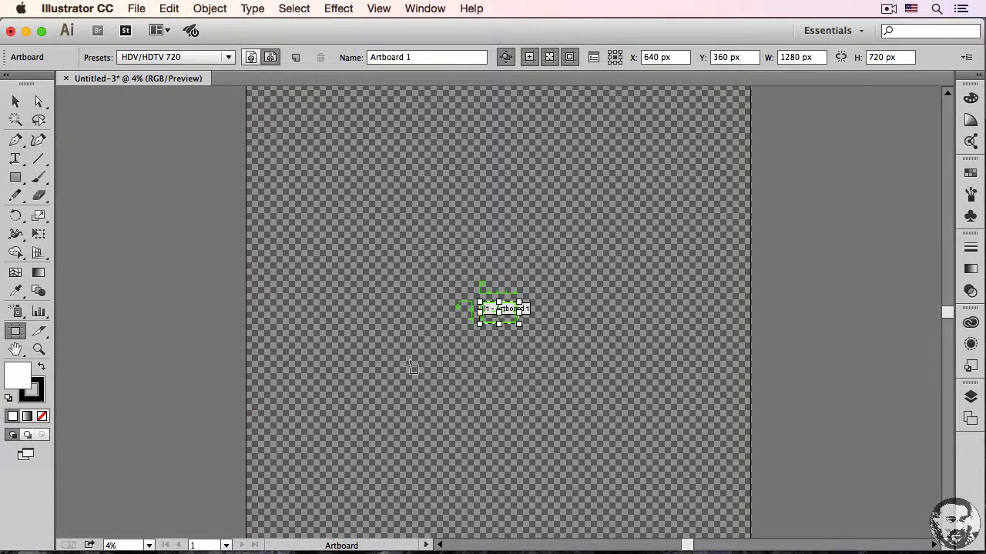
key("super+0")
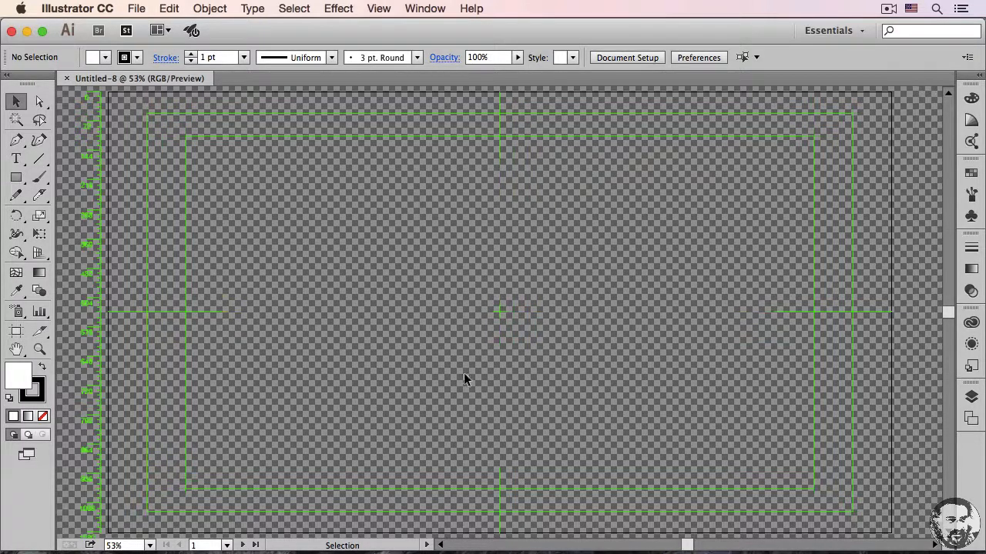
left_click(380, 8)
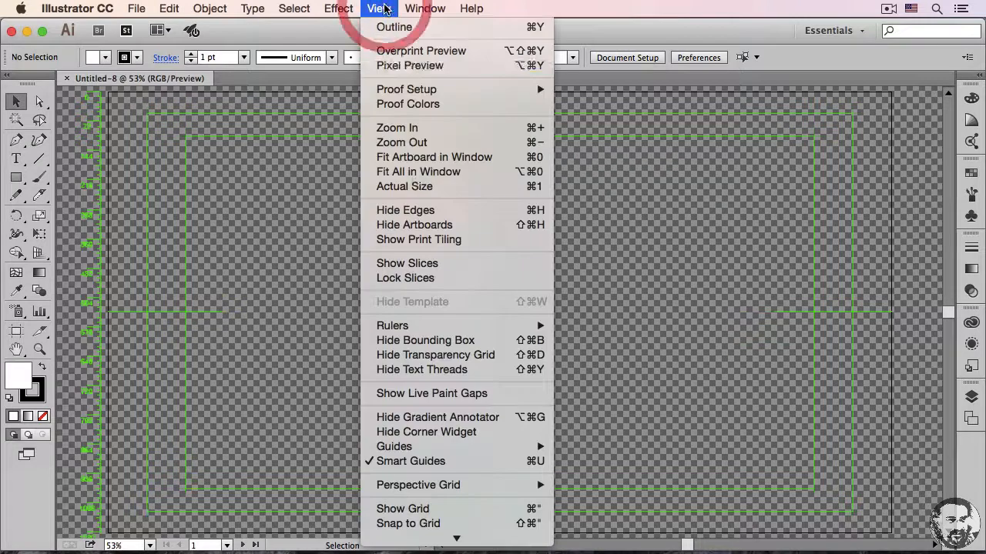
left_click(440, 360)
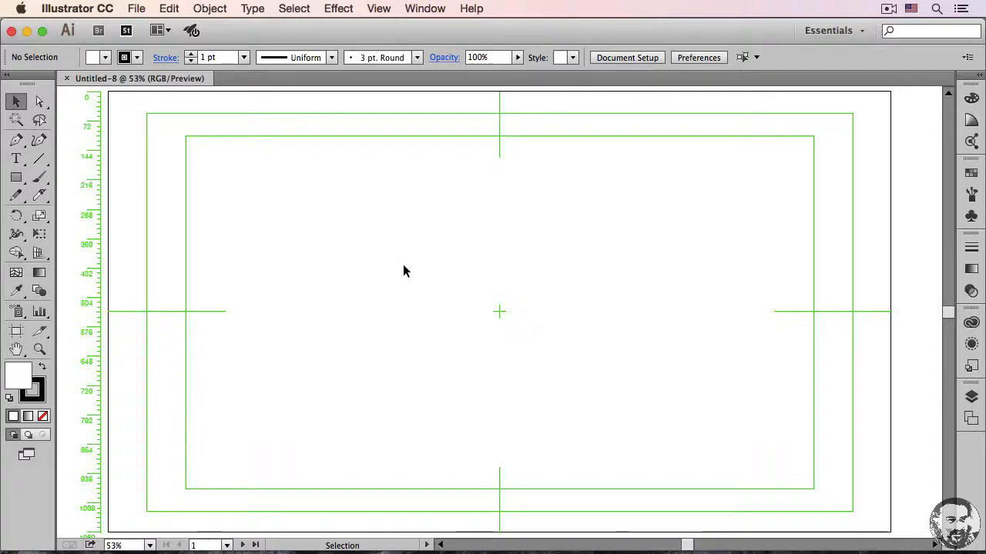
- Add the text "Love" on the artboard and set its font to Edwardian Script ITC
left_click(17, 160)
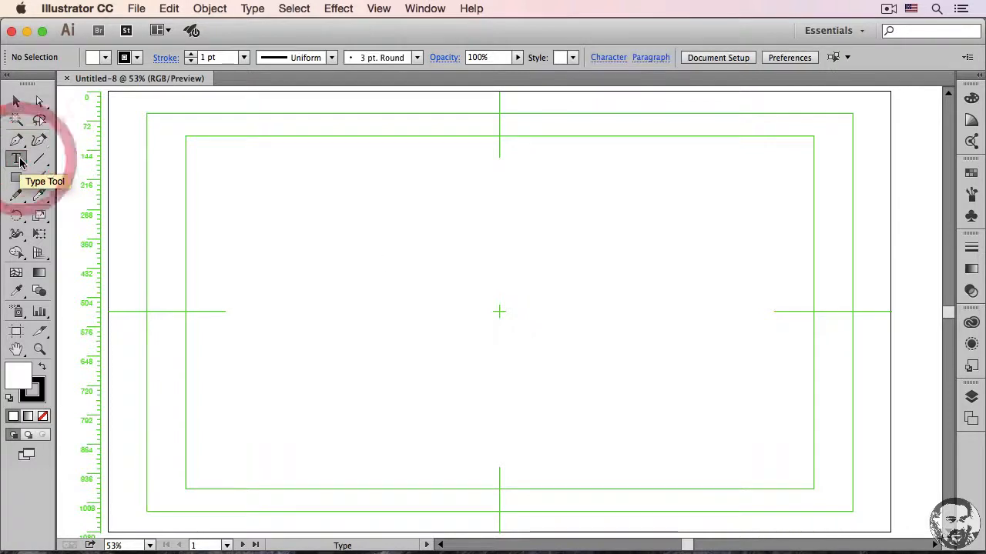
left_click(383, 300)
type("Ove")
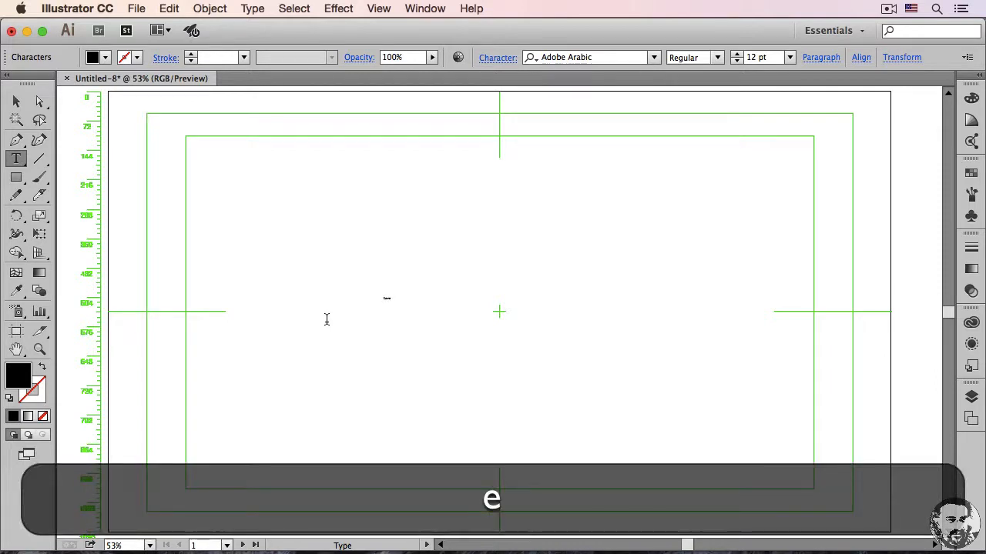
key("super+a")
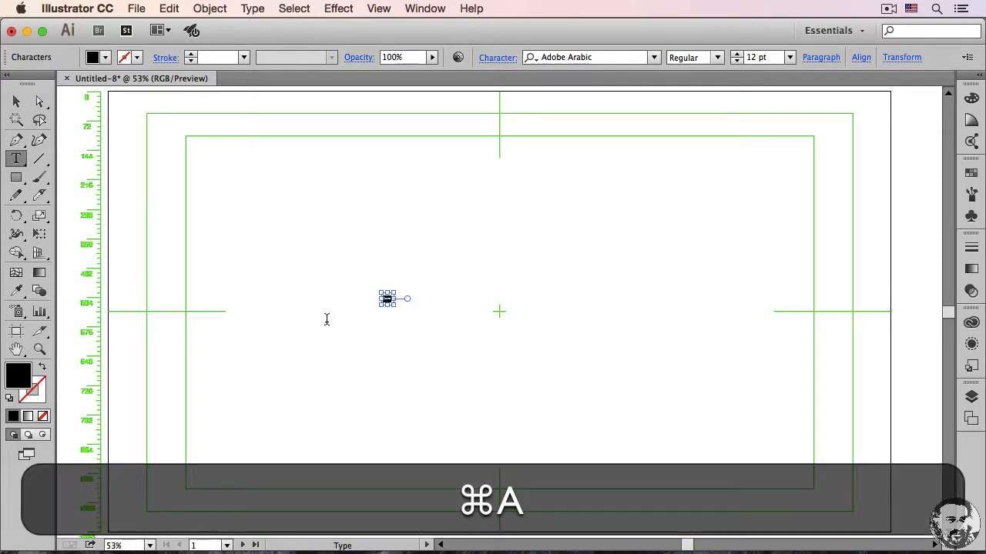
left_click(567, 58)
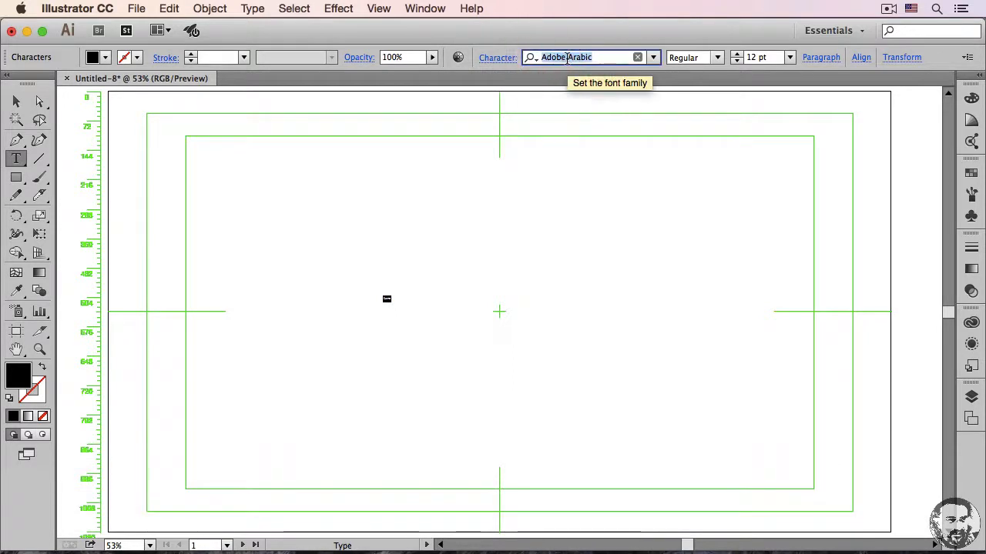
type("ed")
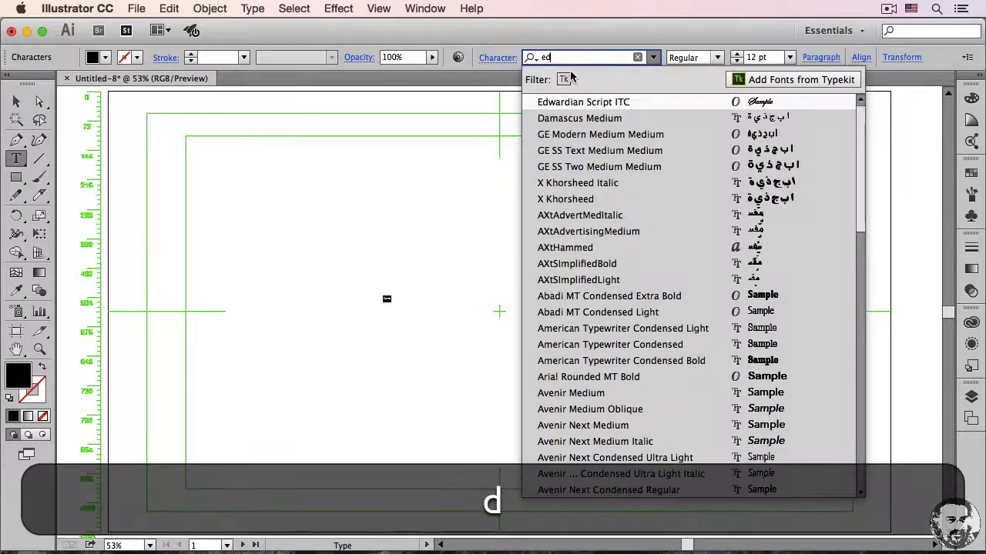
left_click(578, 102)
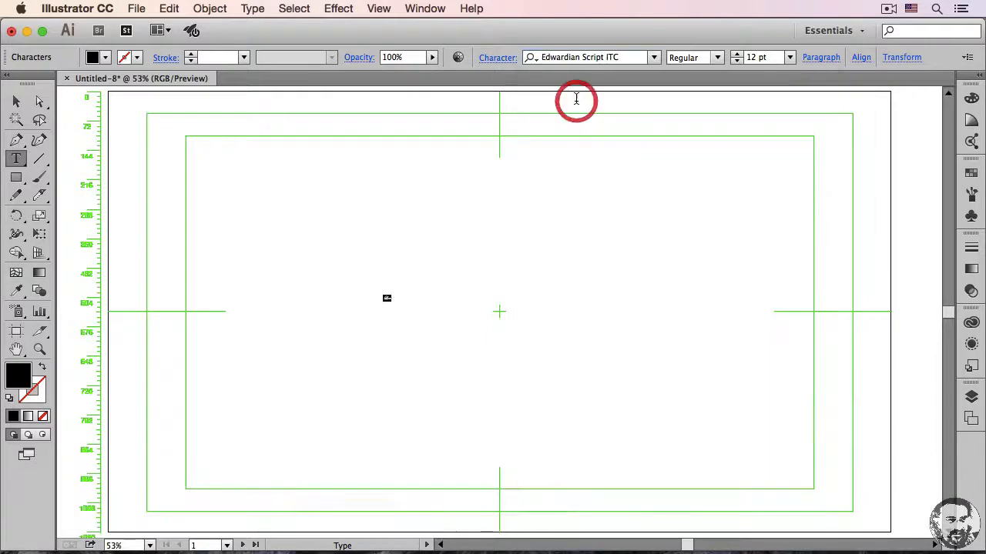
- Set the text's font size to 900 pt and move the word to about the centre of the artboard
left_click(751, 58)
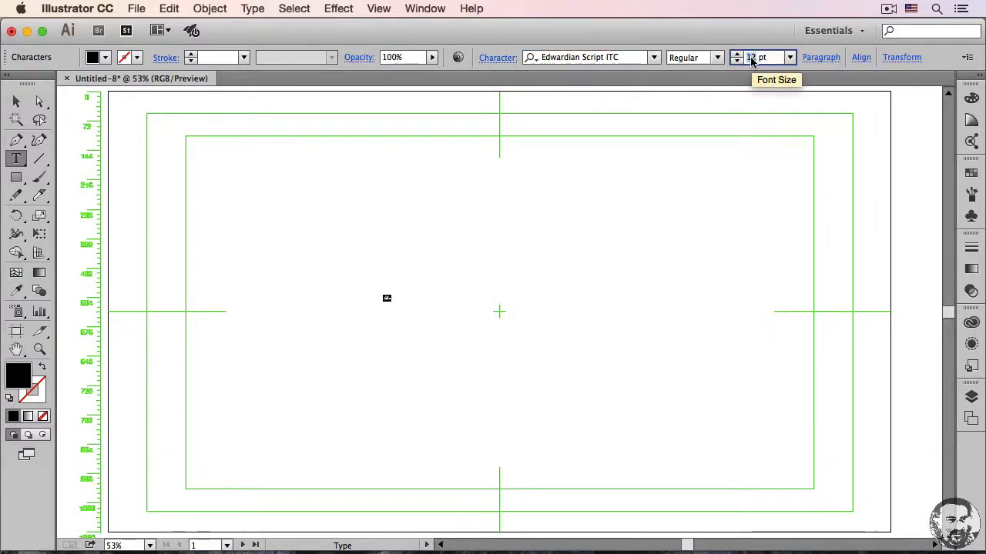
type("900")
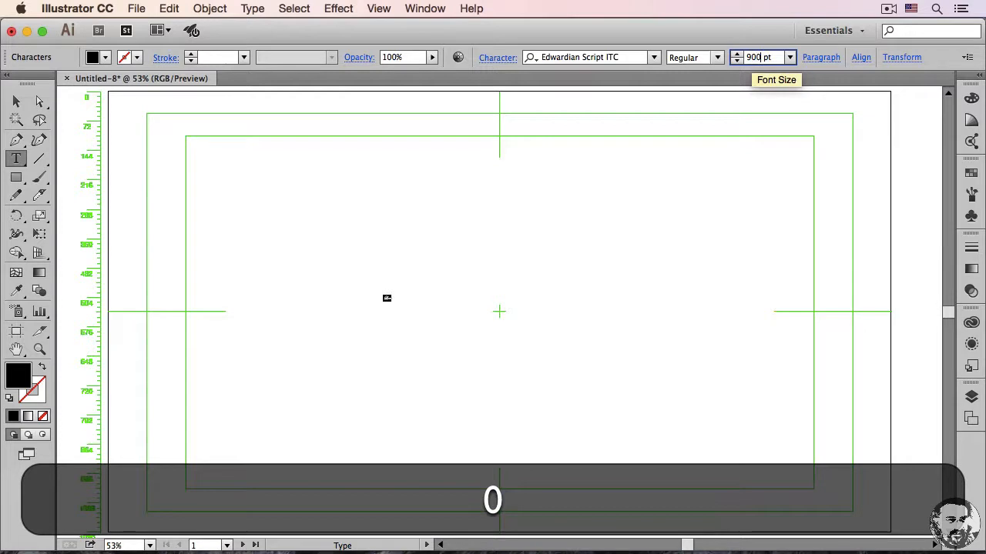
key("Return")
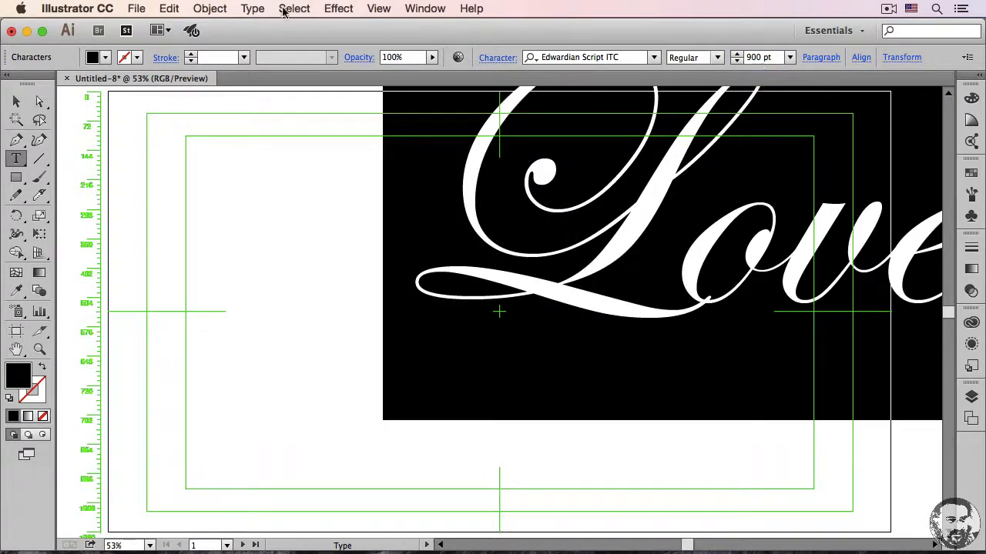
left_click(16, 101)
left_click_drag(620, 233, 433, 312)
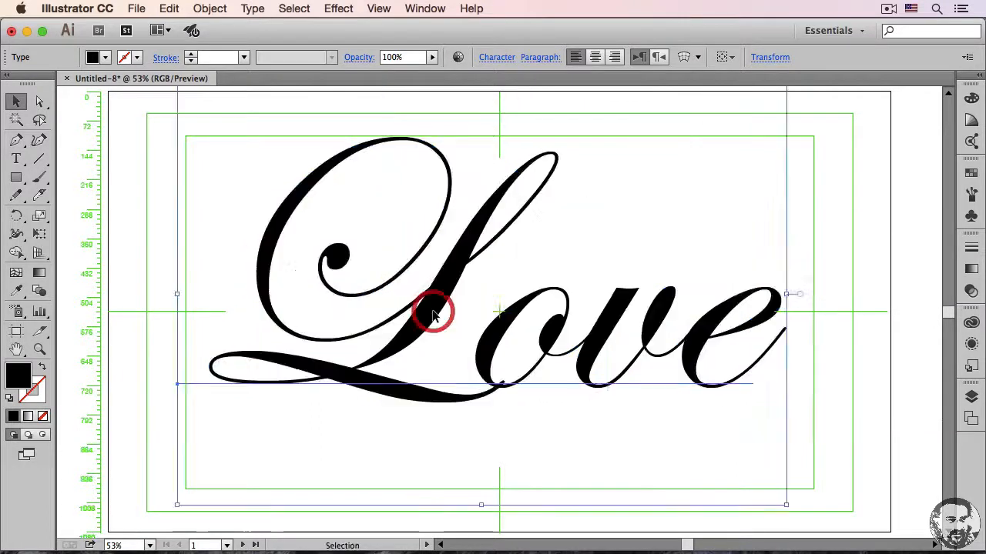
- Duplicate Layer 1 and hide the duplicate layer
left_click(970, 396)
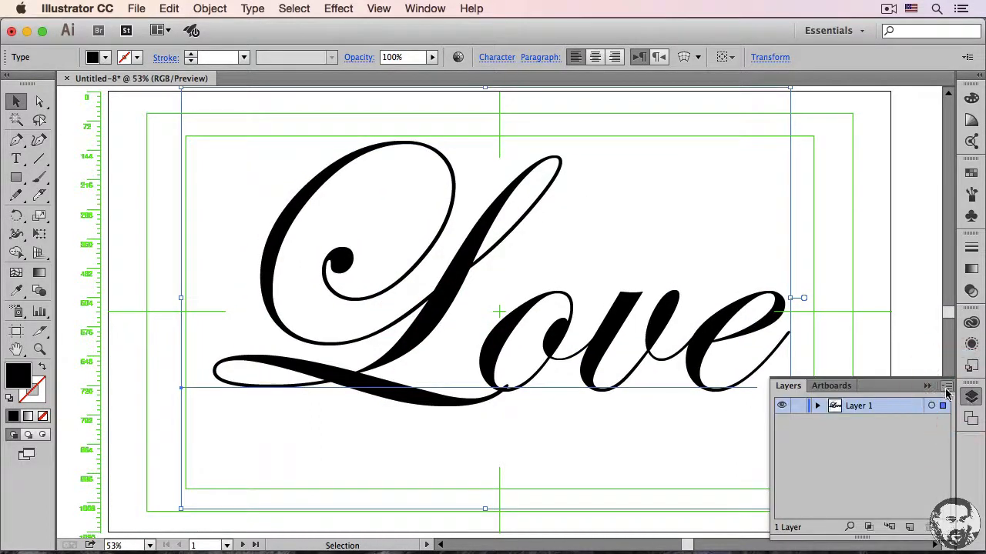
left_click(947, 390)
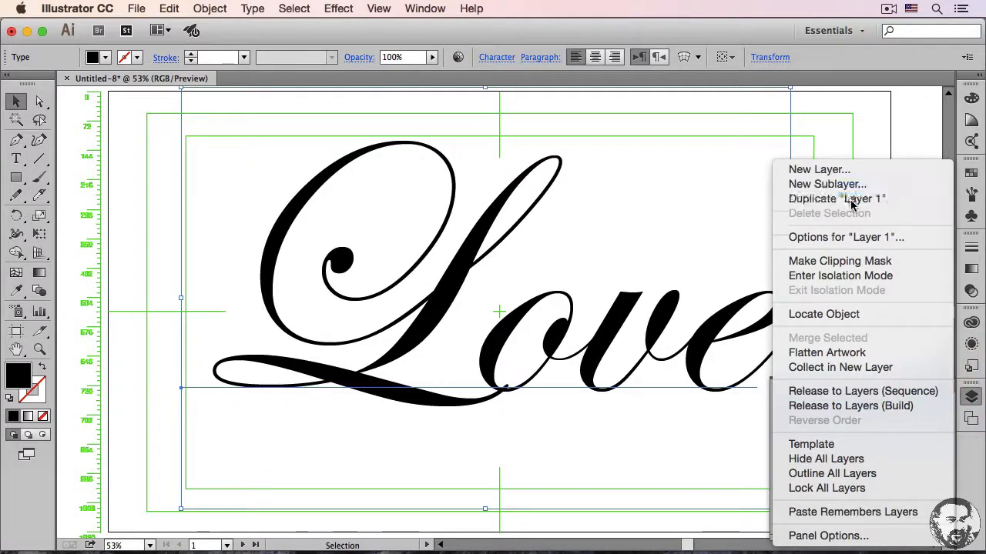
left_click(851, 201)
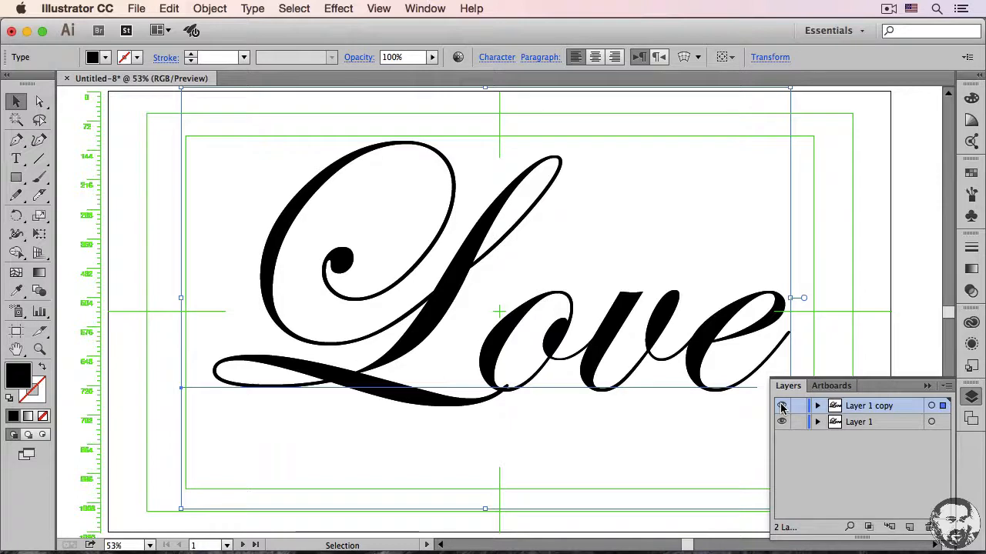
left_click(782, 407)
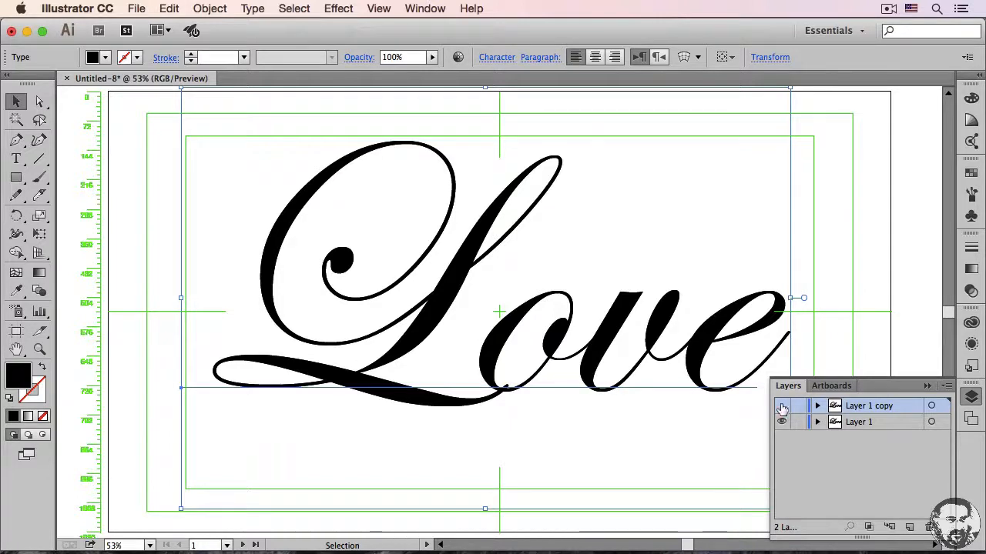
- Select the text on Layer 1 and lower its opacity to 47%
left_click(943, 421)
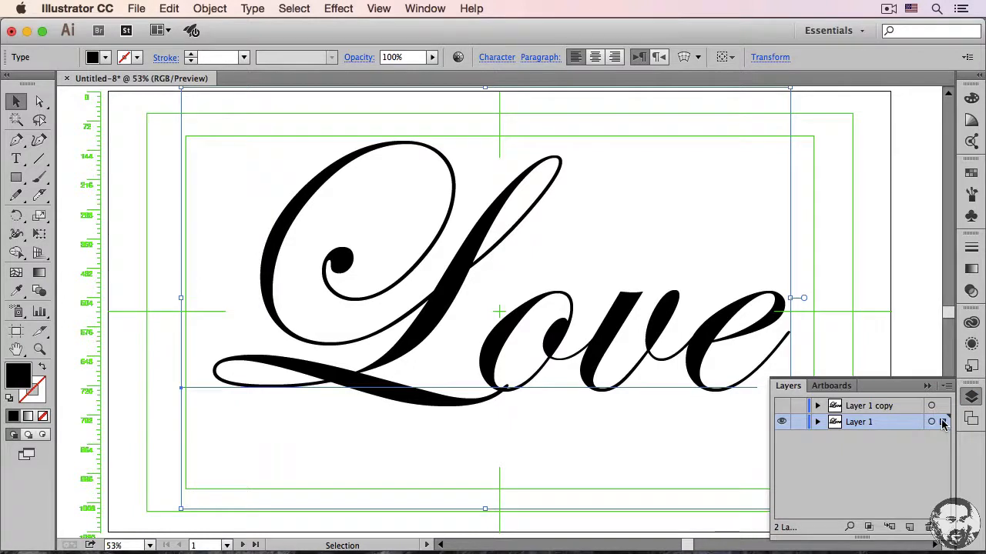
left_click(432, 57)
left_click_drag(434, 70, 398, 72)
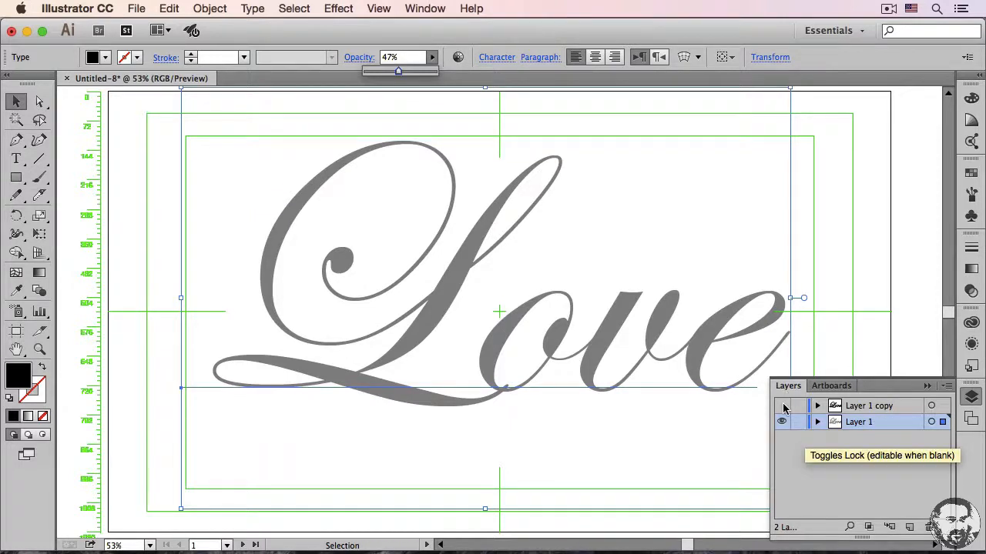
- Show the Layer 1 copy again and lock Layer 1
left_click(782, 407)
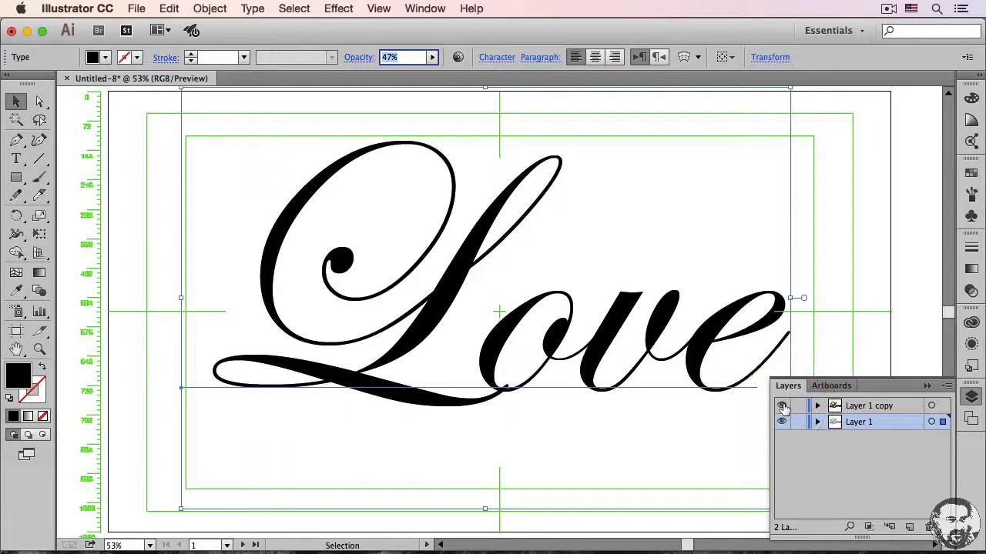
left_click(798, 422)
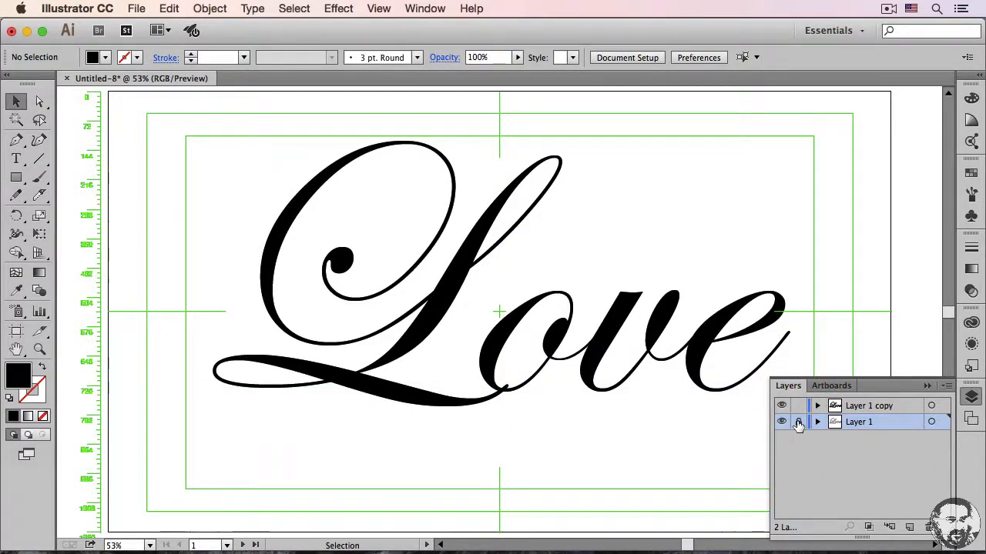
left_click(925, 388)
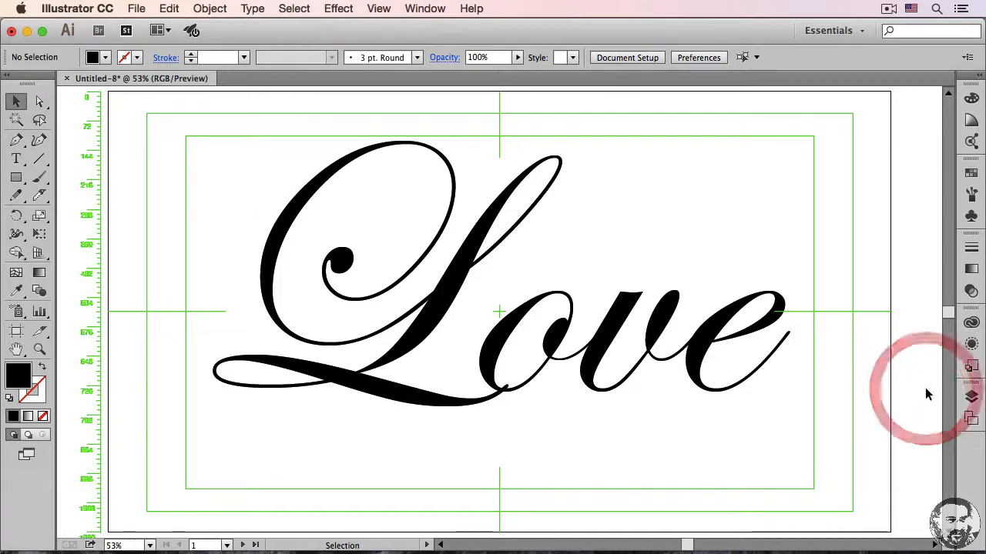
- Swap the fill and stroke of the upper "Love" text to leave only a black stroke, and convert it to outlines
left_click(438, 314)
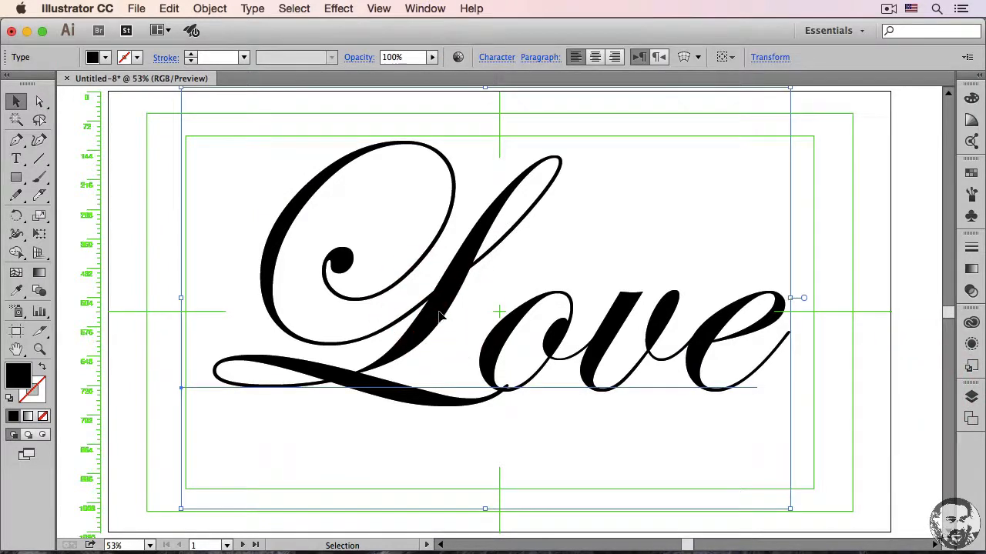
left_click(43, 371)
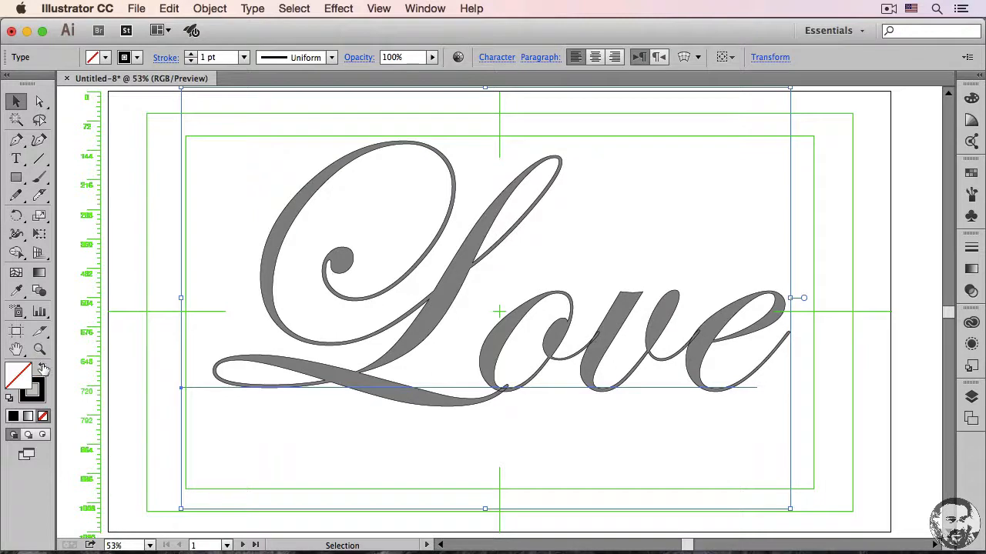
left_click(253, 8)
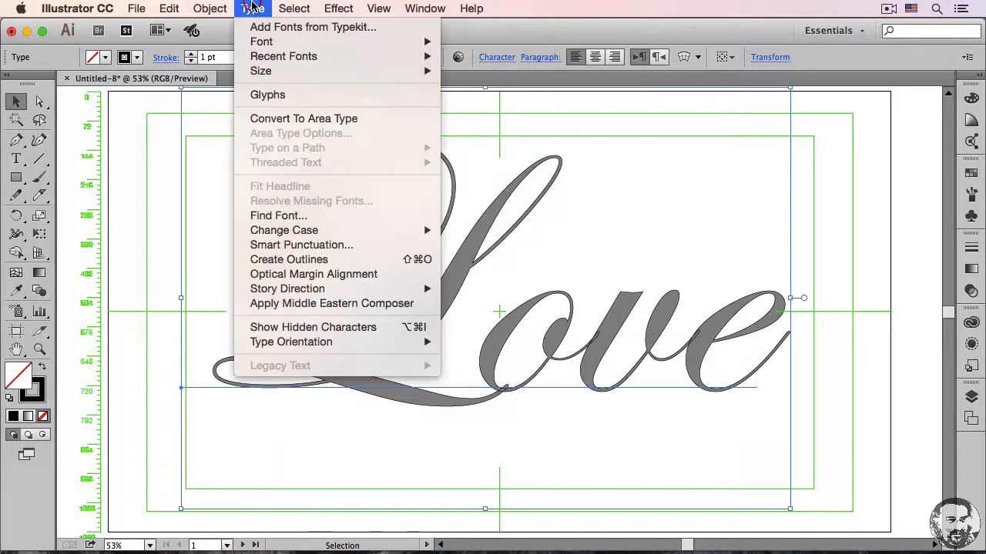
left_click(279, 262)
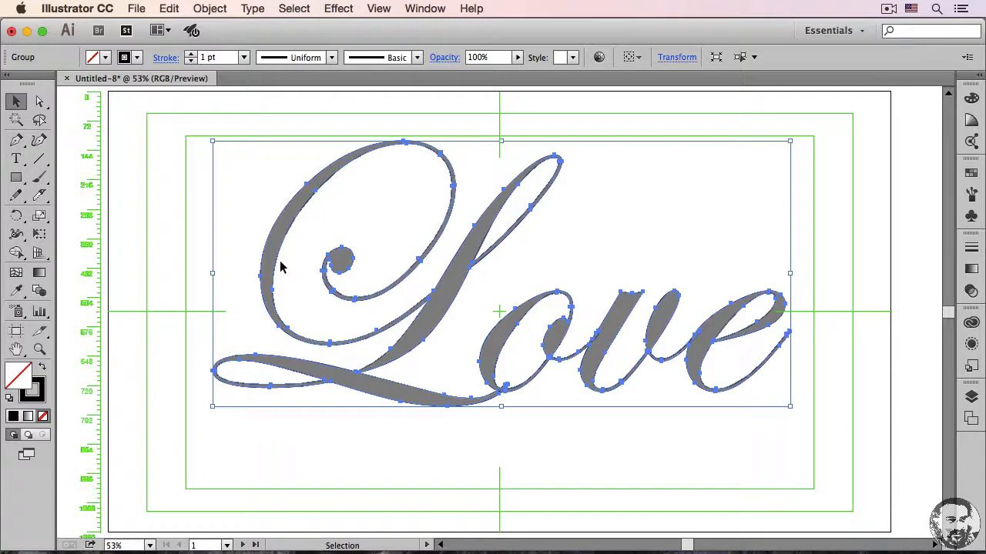
- Ungroup the outlined "Love" lettering and select each letter individually to check that they are separate
left_click(202, 9)
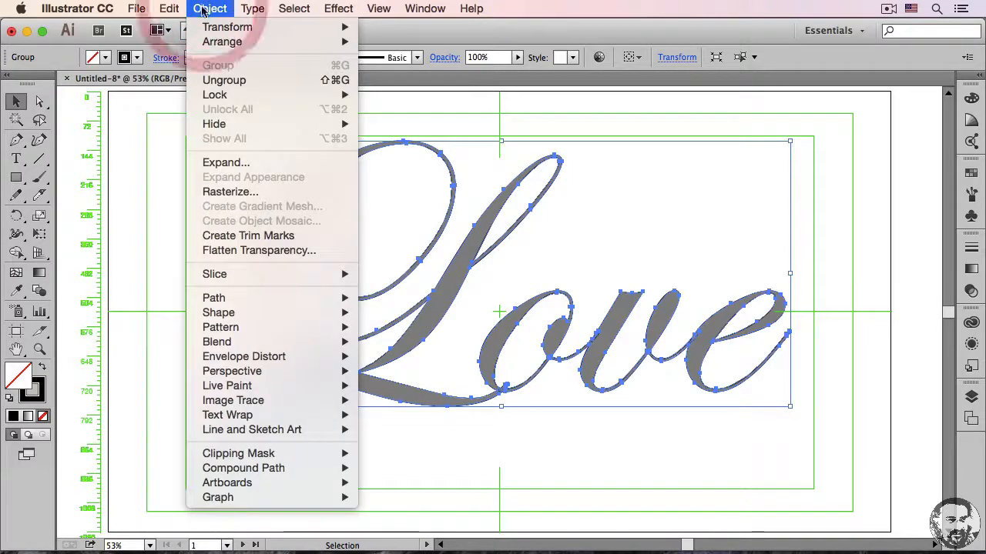
left_click(220, 81)
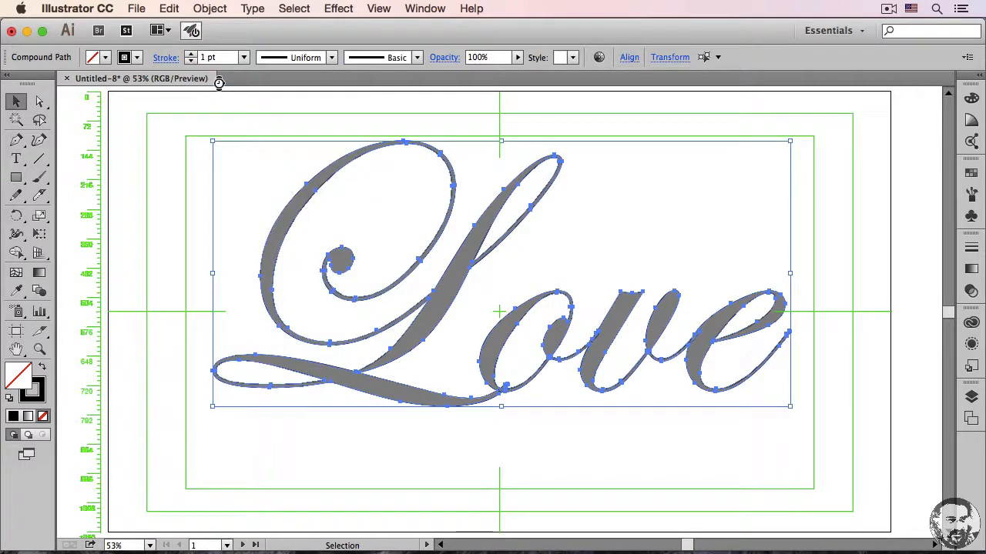
left_click(226, 104)
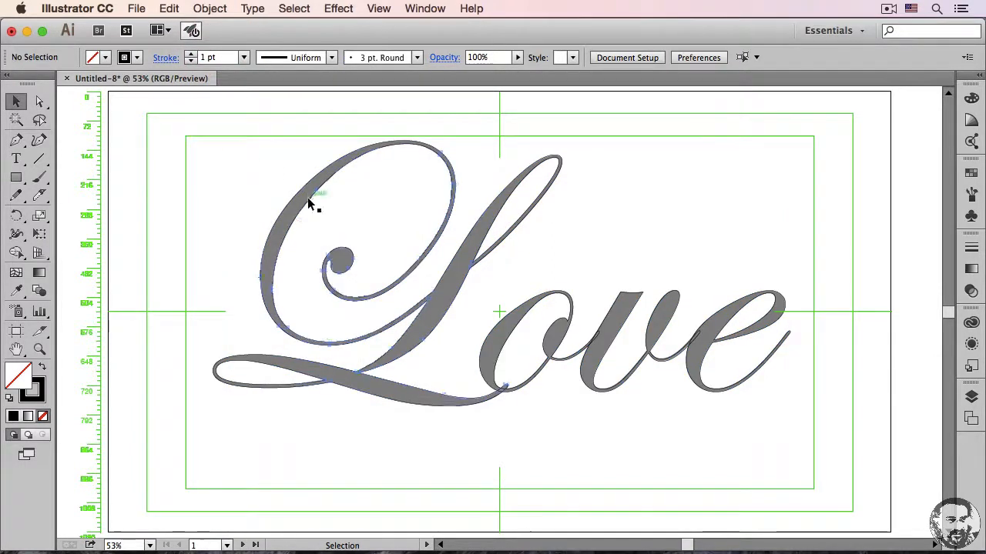
left_click(308, 200)
left_click(516, 325)
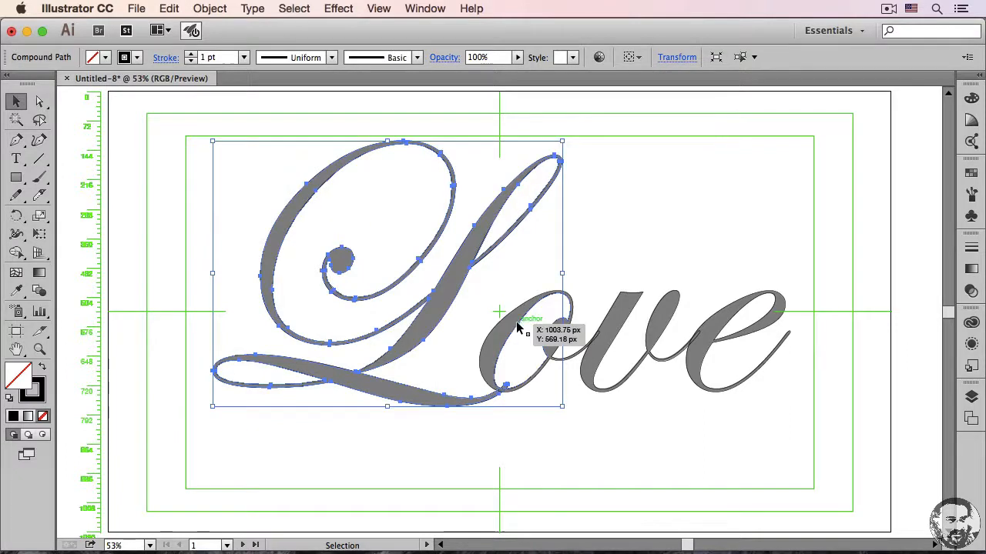
left_click(629, 292)
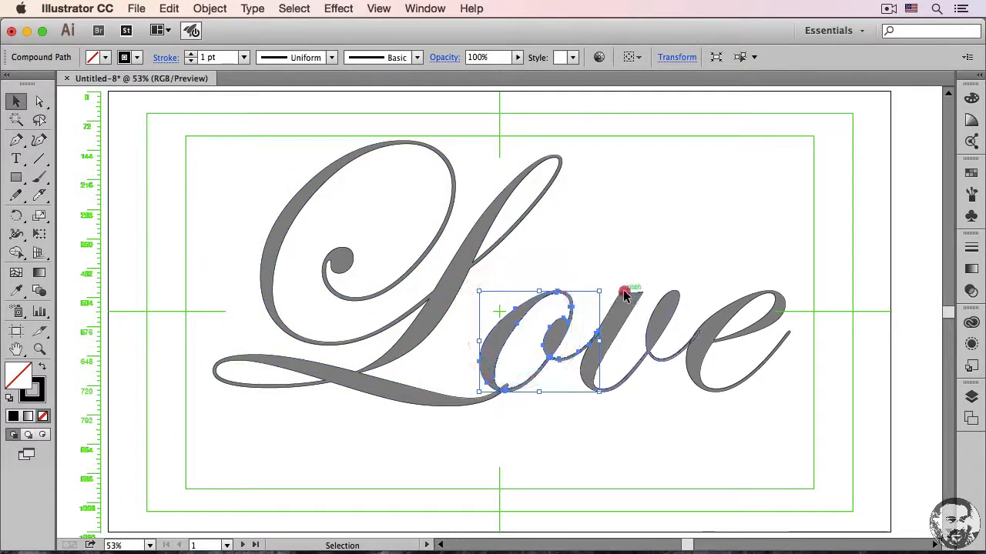
left_click(710, 329)
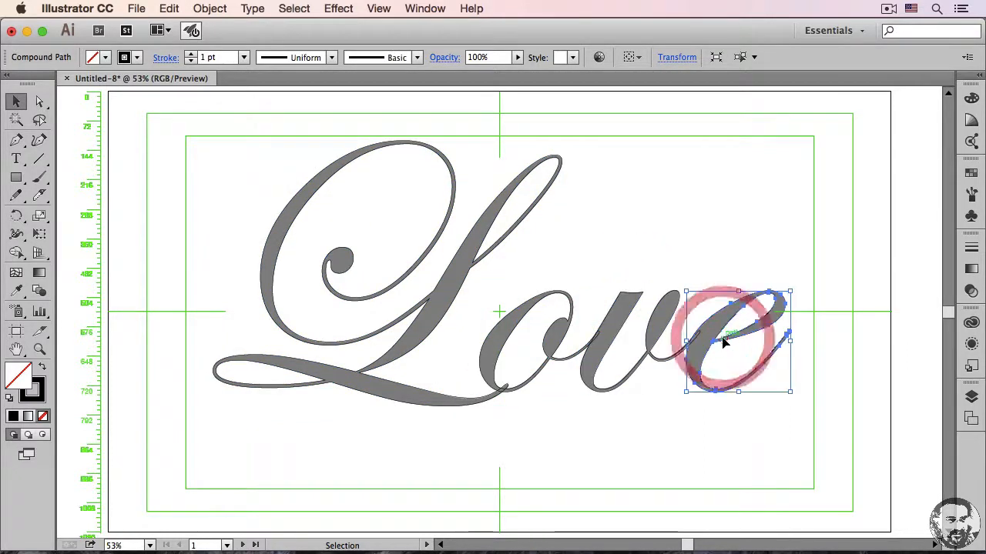
left_click(339, 268)
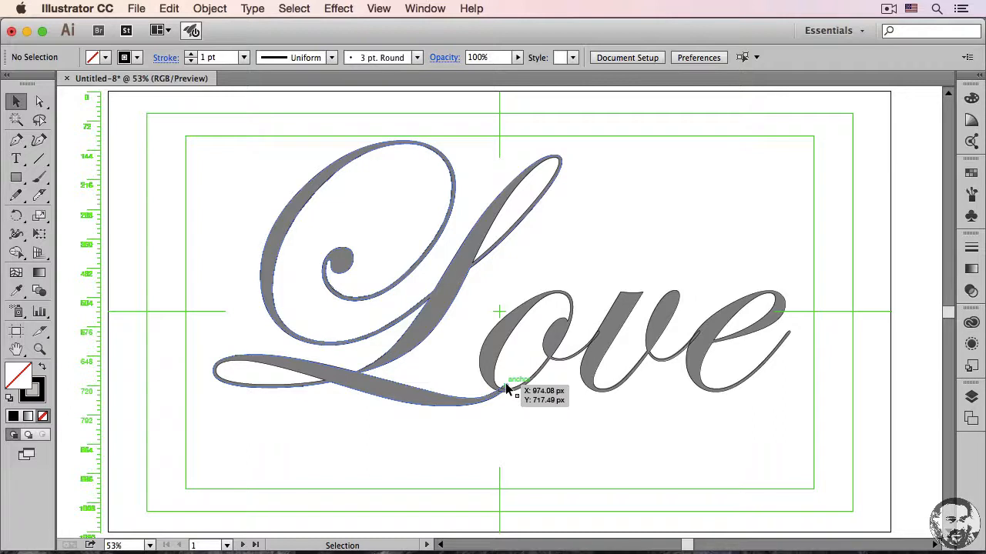
- Cut the outlined "L" straight across the upper tip of its tall loop with the Knife tool
left_click(38, 195)
left_click_drag(39, 196, 96, 233)
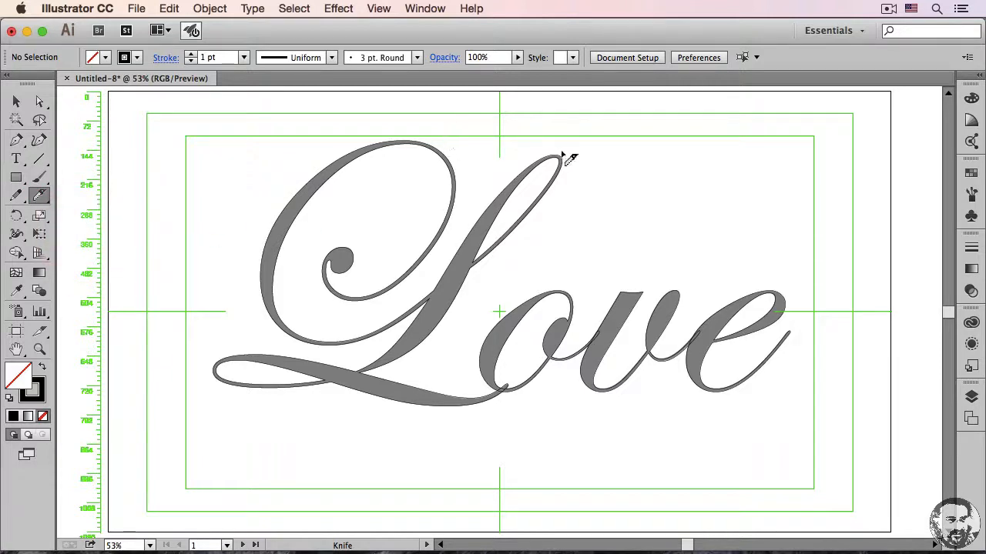
key("alt")
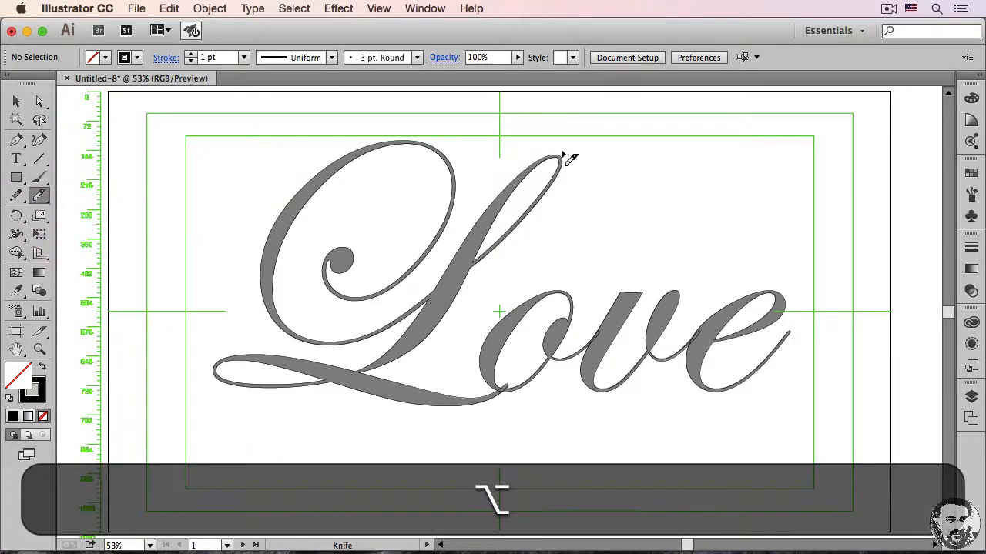
mouse_move(562, 157)
left_mouse_down()
mouse_move(549, 164)
mouse_move(577, 190)
left_mouse_up()
key("z")
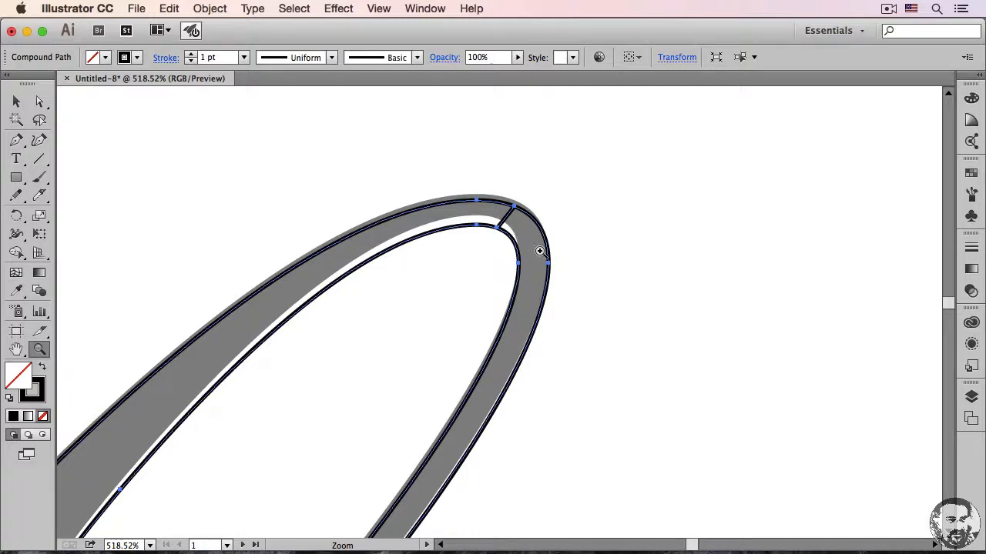
key("super+0")
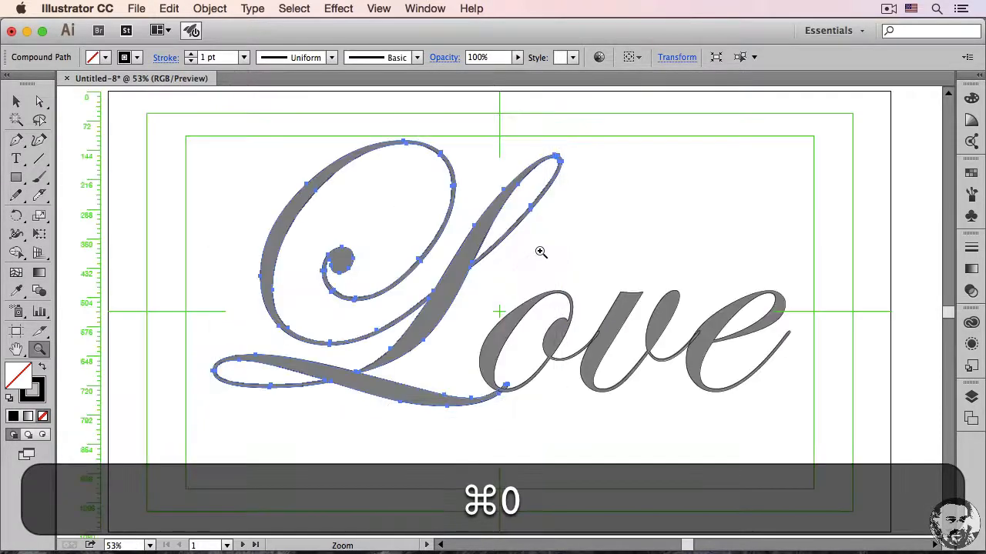
- Slice straight across the far end of the "L"'s bottom loop with the Knife tool
left_click_drag(193, 342, 254, 418)
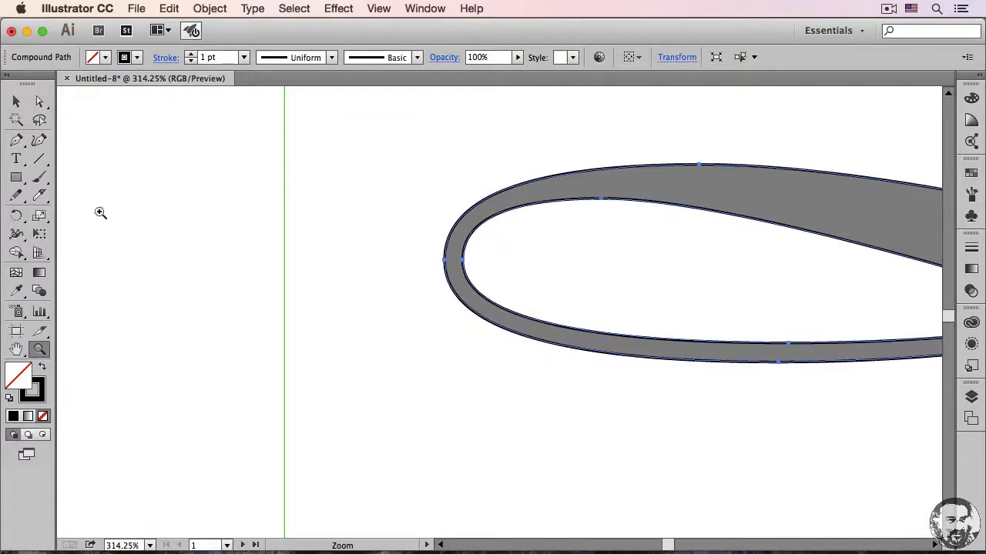
left_click(39, 196)
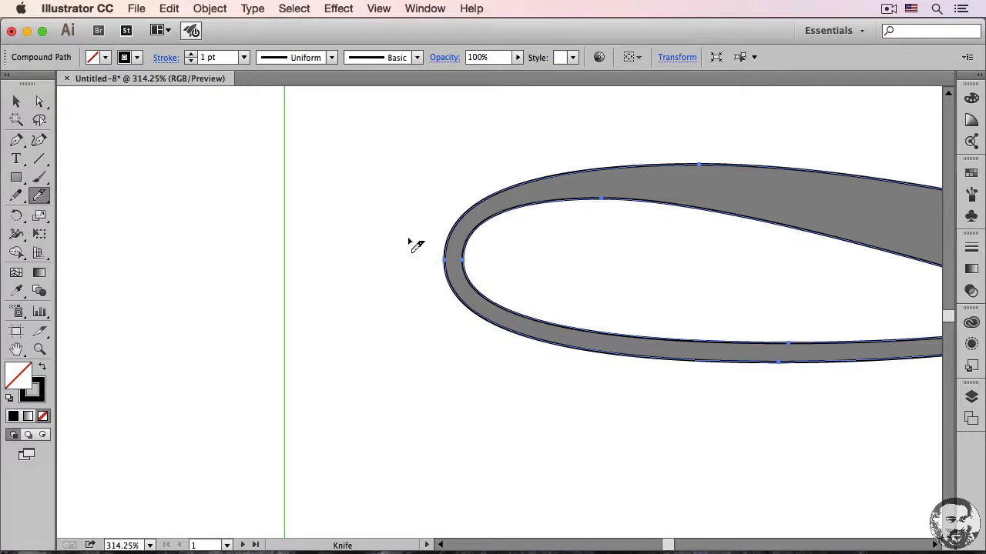
key("alt")
left_click_drag(419, 246, 498, 260)
key("super+0")
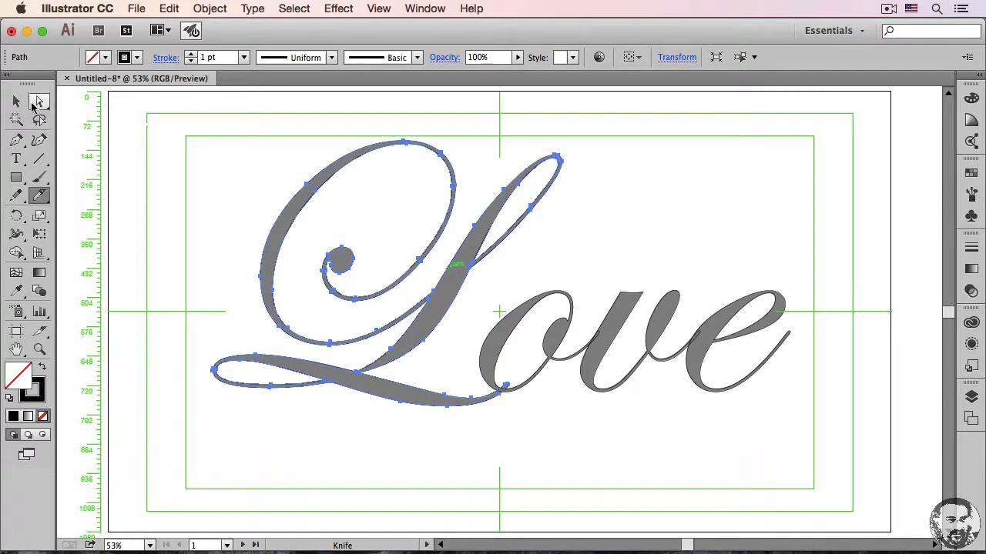
- Select the four corner anchor points where the thin strokes meet the "L"'s stem and cut the path at them
left_click(39, 103)
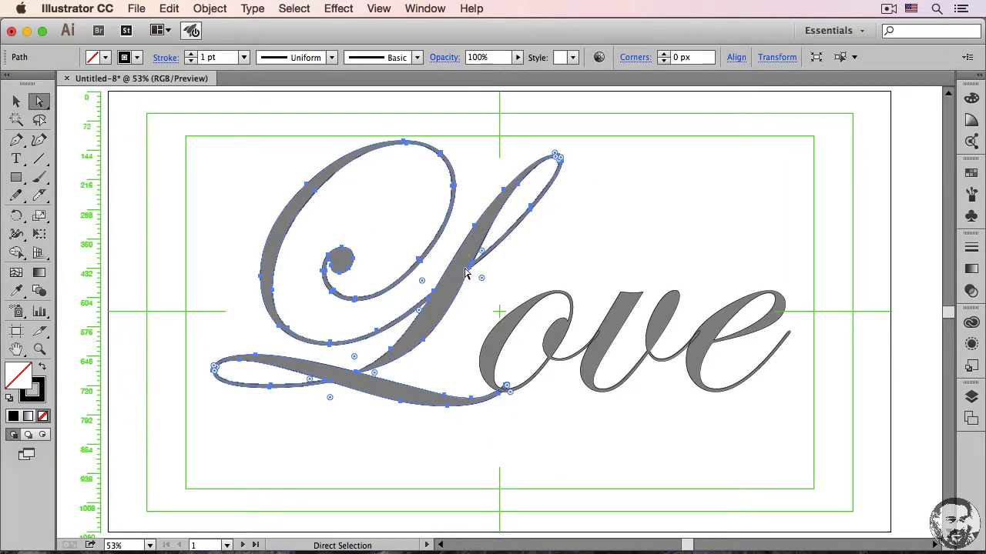
key("z")
left_click_drag(418, 259, 507, 312)
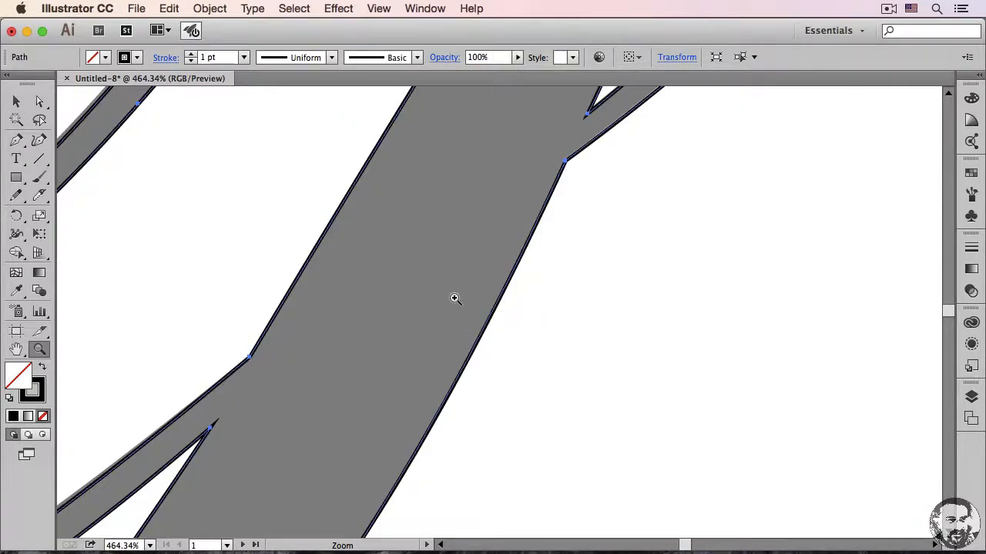
key("space")
left_click_drag(433, 272, 487, 303)
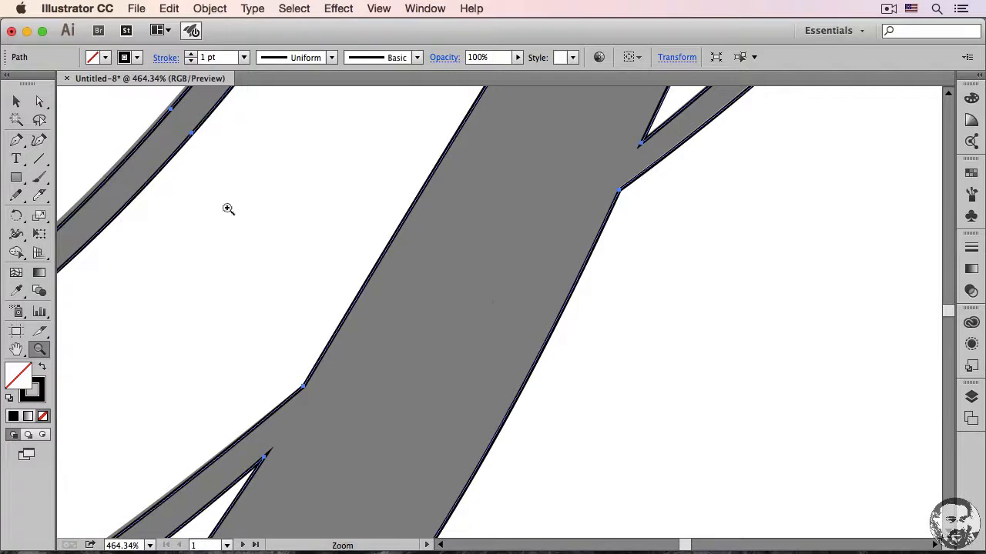
left_click(40, 100)
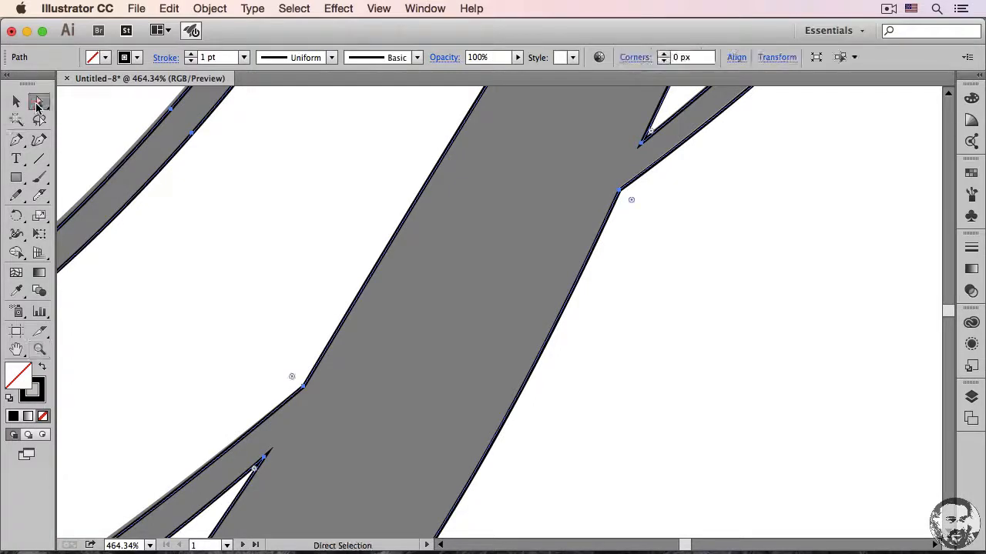
left_click(303, 386)
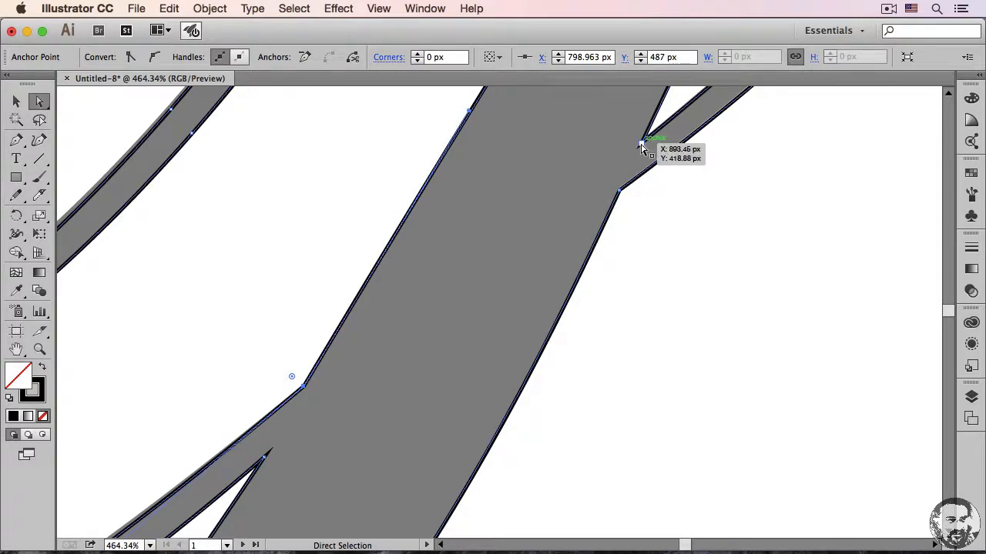
key("shift")
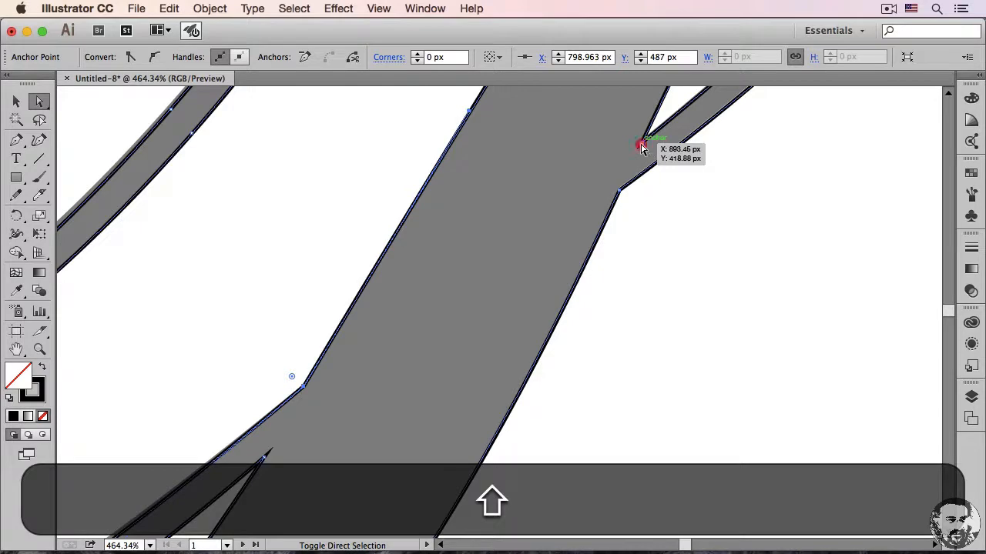
left_click(640, 145, "shift")
left_click(620, 192, "shift")
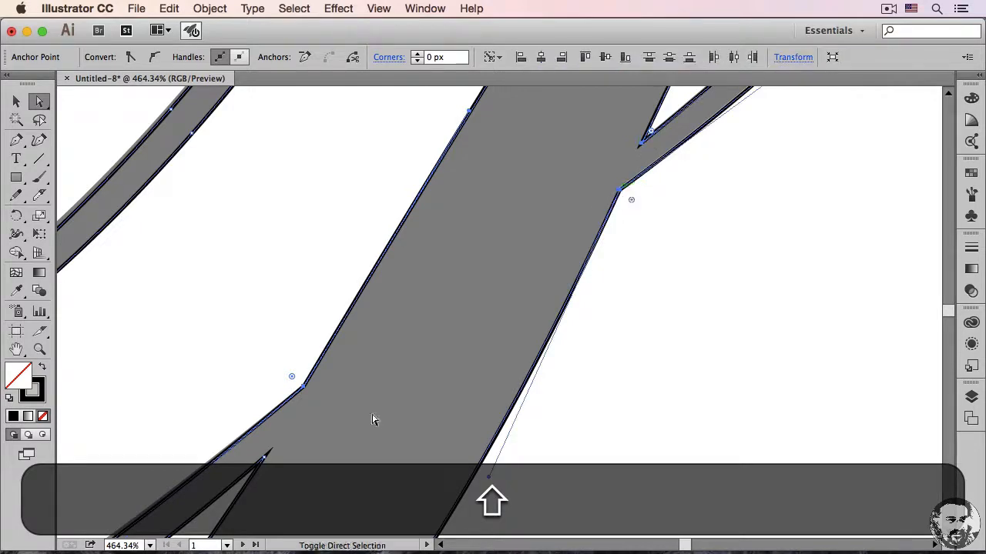
left_click(264, 457, "shift")
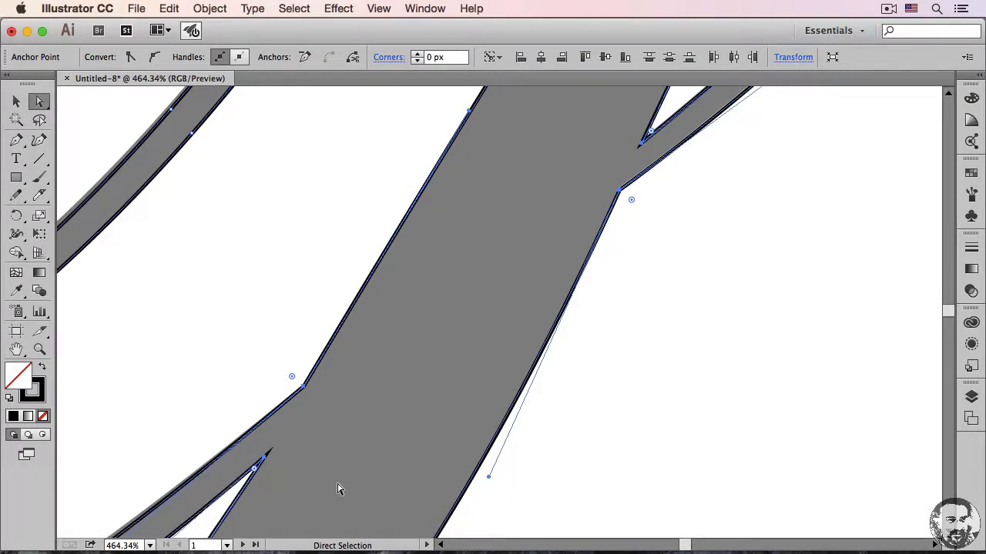
left_click(353, 59)
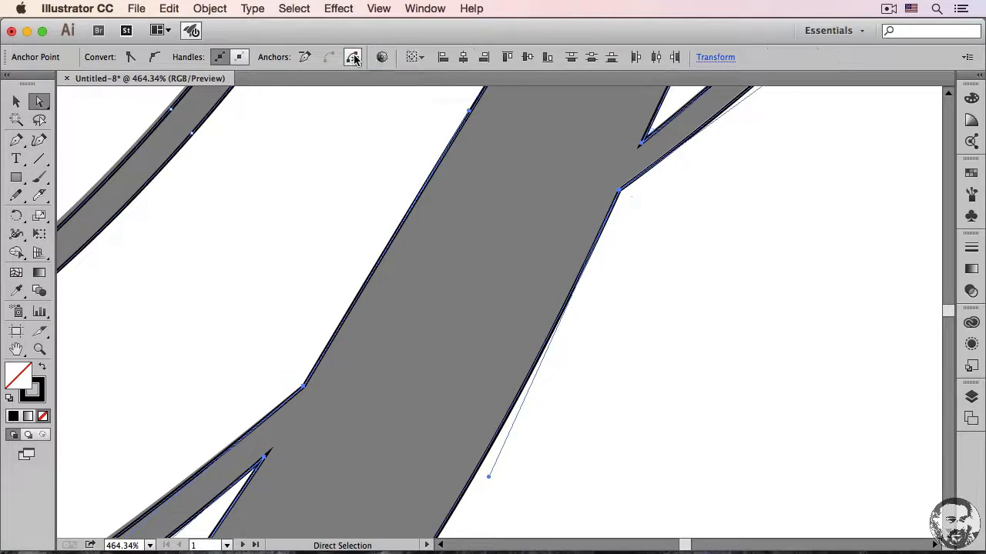
left_click(354, 182)
- Move the two cut ends of the upper thin stroke inside the "L"'s stem, keeping them apart as parallel edges
left_click_drag(638, 185, 482, 260)
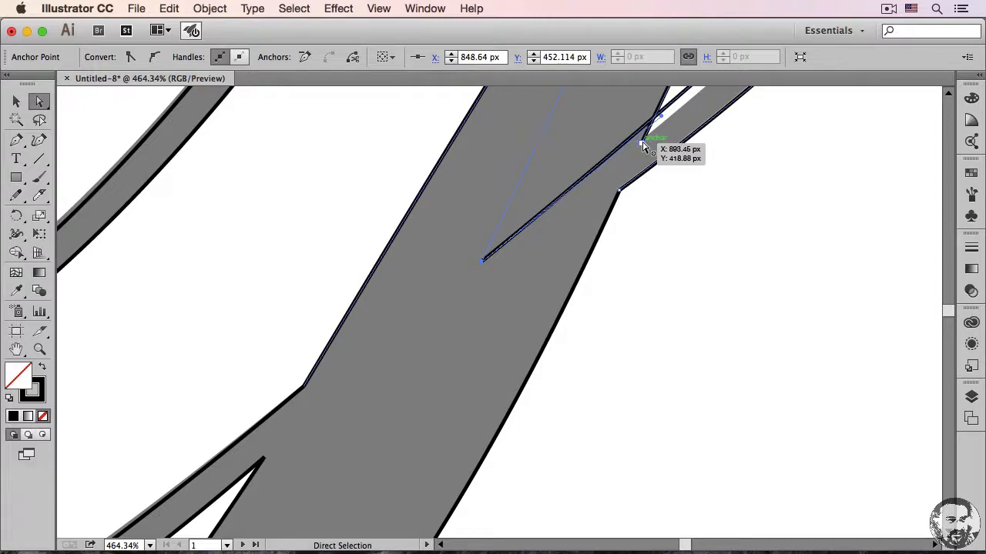
key("space")
mouse_move(650, 136)
left_mouse_down()
mouse_move(622, 203)
mouse_move(640, 147)
left_mouse_up()
left_click_drag(590, 261, 483, 352)
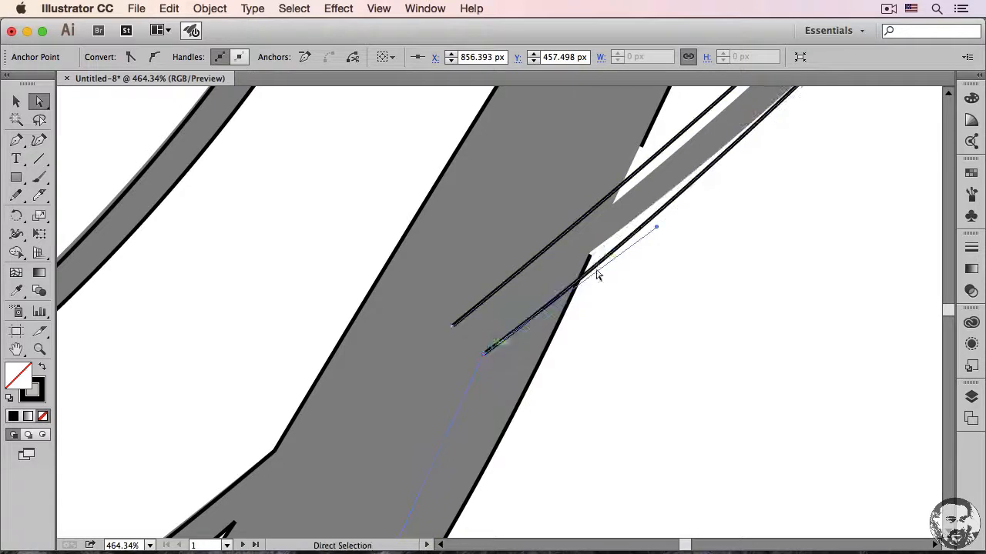
- Move the lower cut end of the stem's outer edge at the upper crossing onto its upper end and join them
left_click_drag(590, 261, 641, 150)
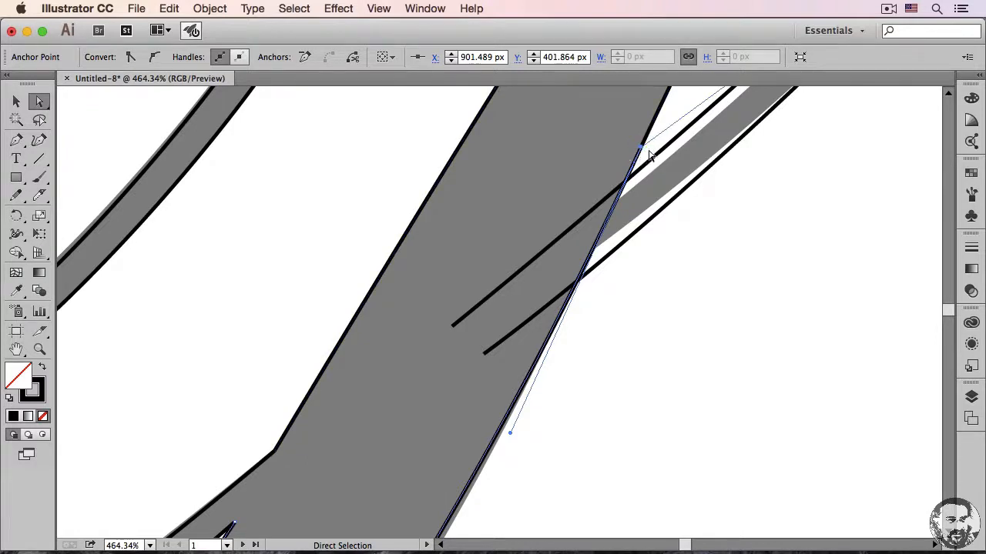
left_click(641, 149)
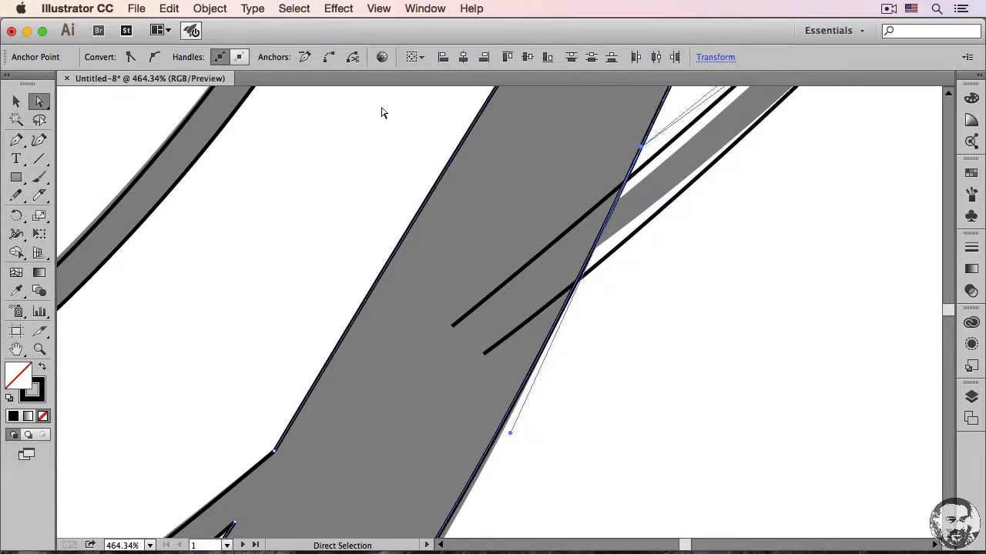
left_click(218, 9)
mouse_move(304, 297)
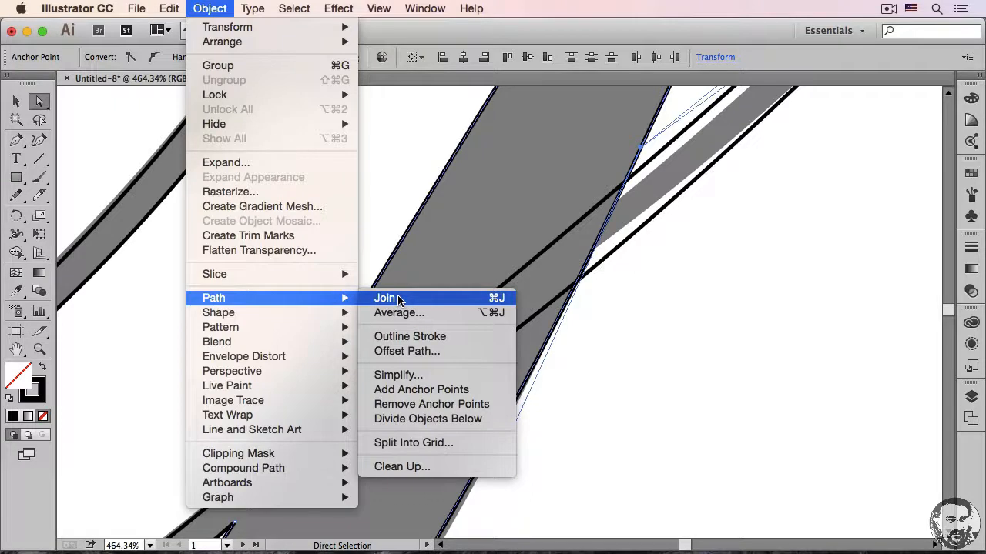
left_click(498, 301)
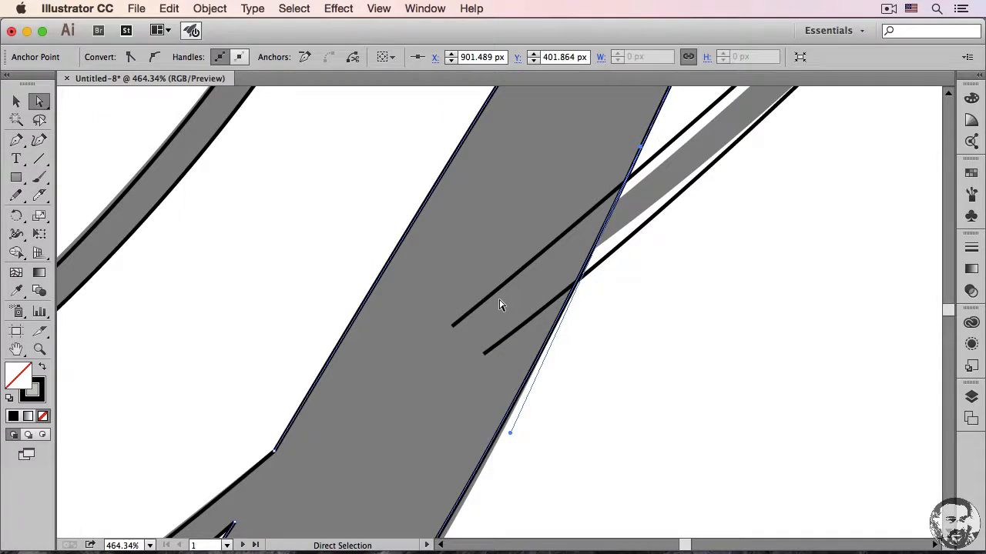
- Extend both edges of the lower thin stroke across the stem to the matching upper stroke ends and join each pair
left_click_drag(498, 305, 589, 193)
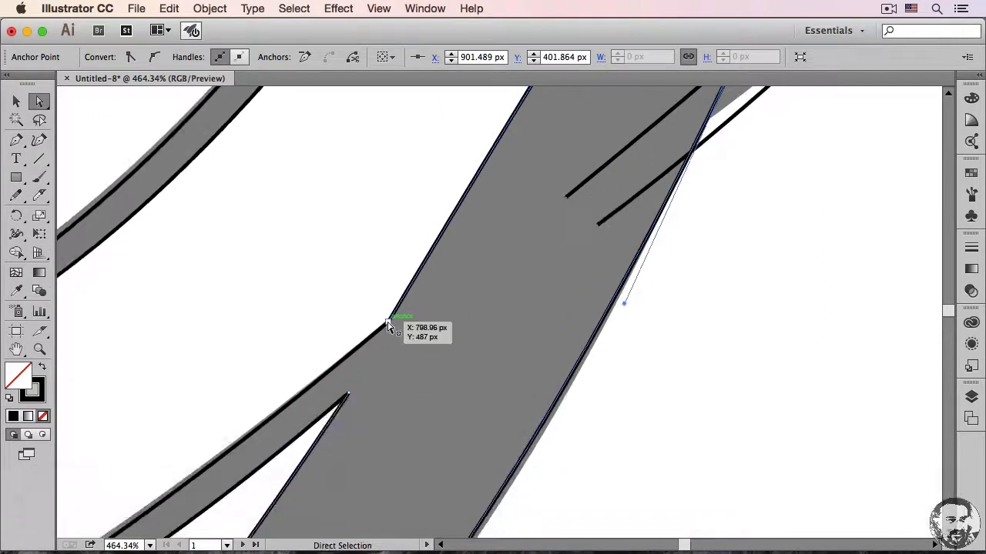
left_click_drag(387, 326, 568, 197)
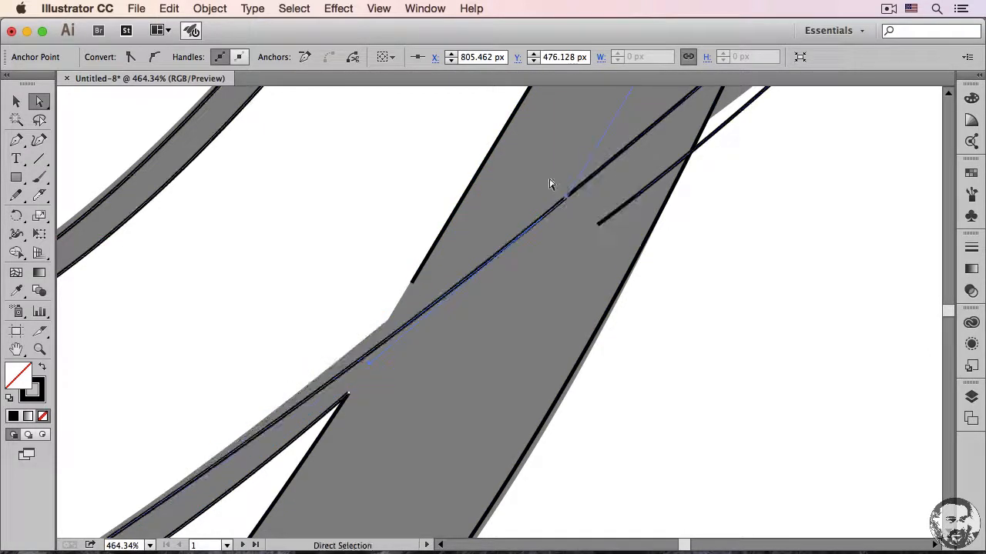
left_click(578, 218)
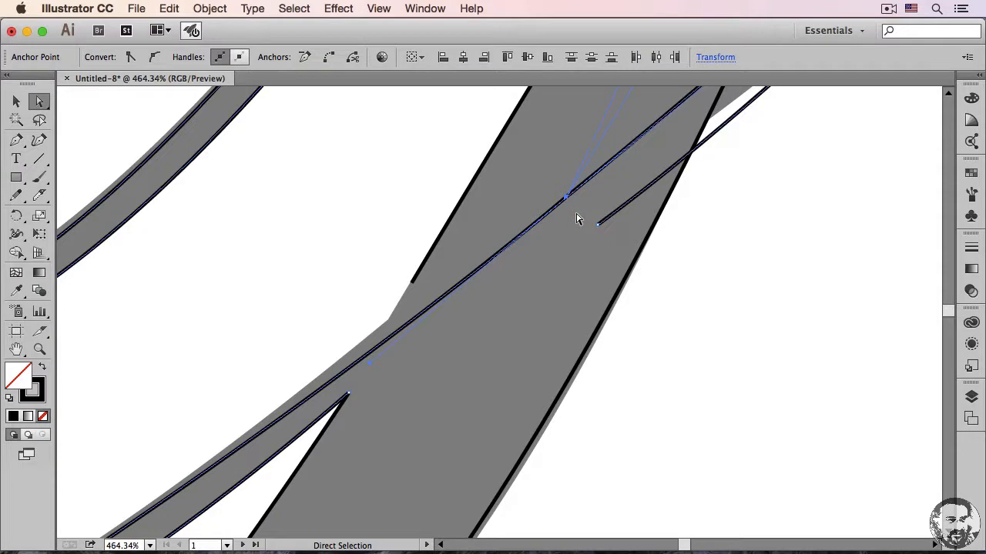
key("super+j")
left_click_drag(348, 395, 598, 227)
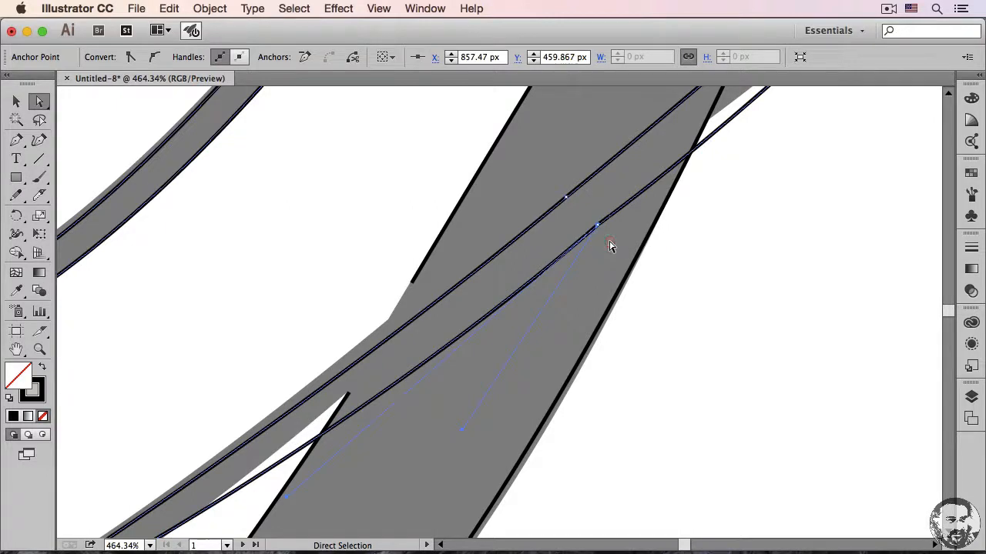
left_click(609, 245)
key("super+j")
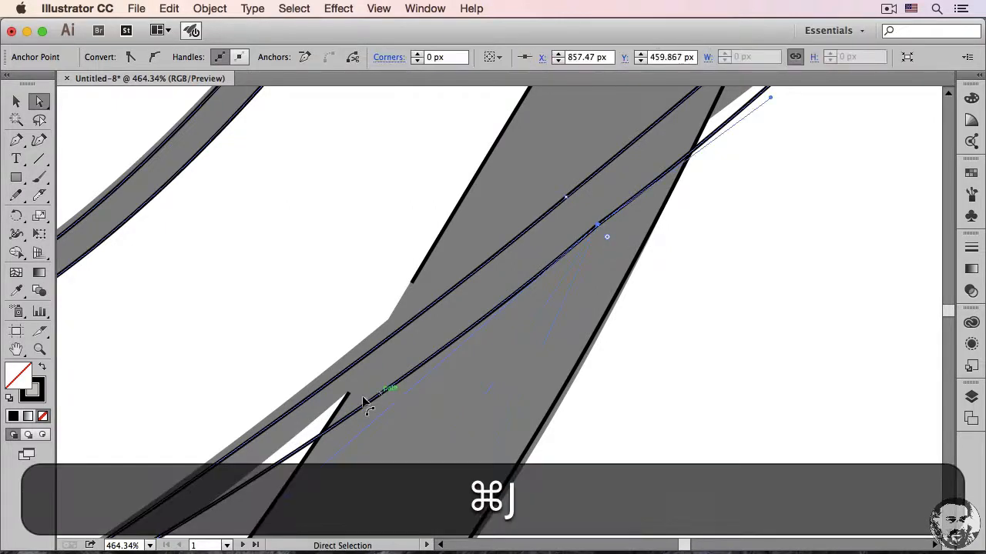
- Move the lower cut end of the stem's other edge onto its upper end and join the two points
left_click_drag(348, 395, 414, 286)
left_click(428, 301)
key("super+j")
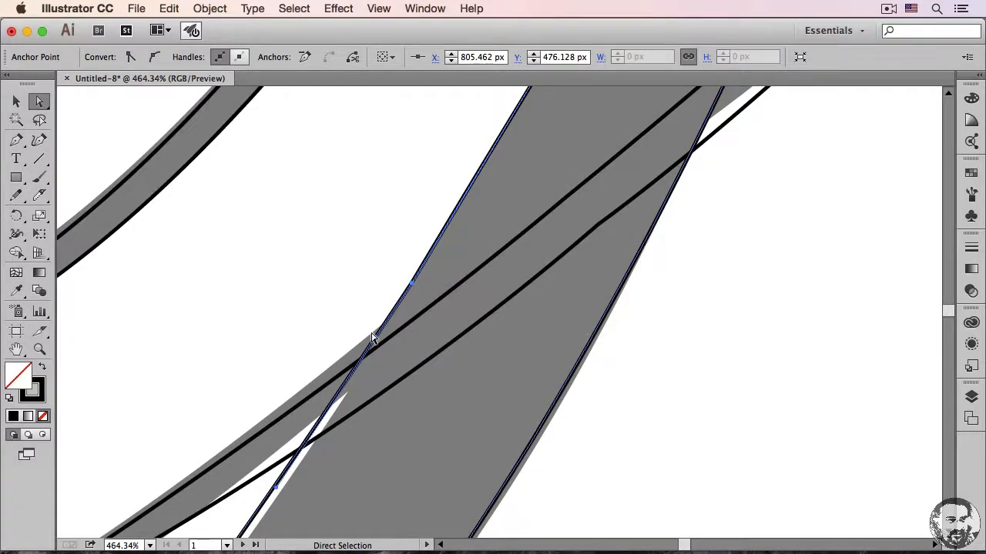
- Convert the joined point on the thin stroke's upper edge inside the "L"'s stem to smooth and angle its handle along the stroke
key("super")
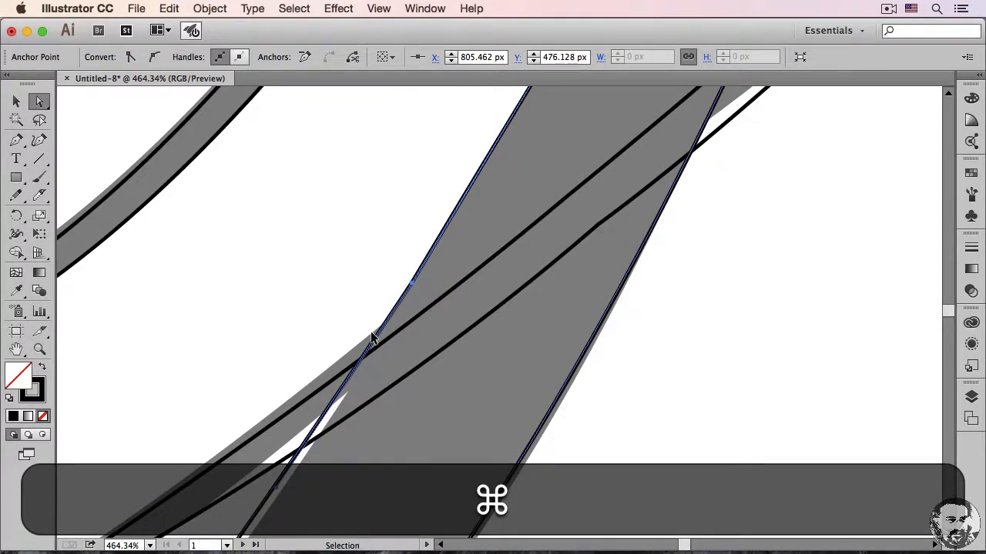
key("super+minus")
key("super+minus")
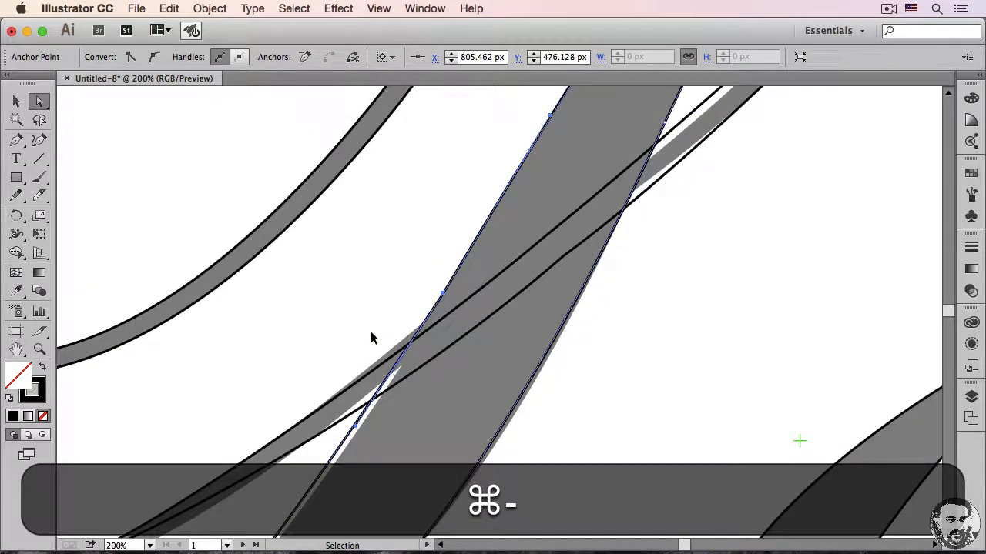
left_click_drag(524, 264, 521, 267)
left_click(444, 331)
mouse_move(441, 340)
left_mouse_down()
mouse_move(401, 345)
mouse_move(435, 233)
mouse_move(453, 343)
mouse_move(531, 350)
mouse_move(491, 350)
mouse_move(392, 293)
mouse_move(409, 277)
left_mouse_up()
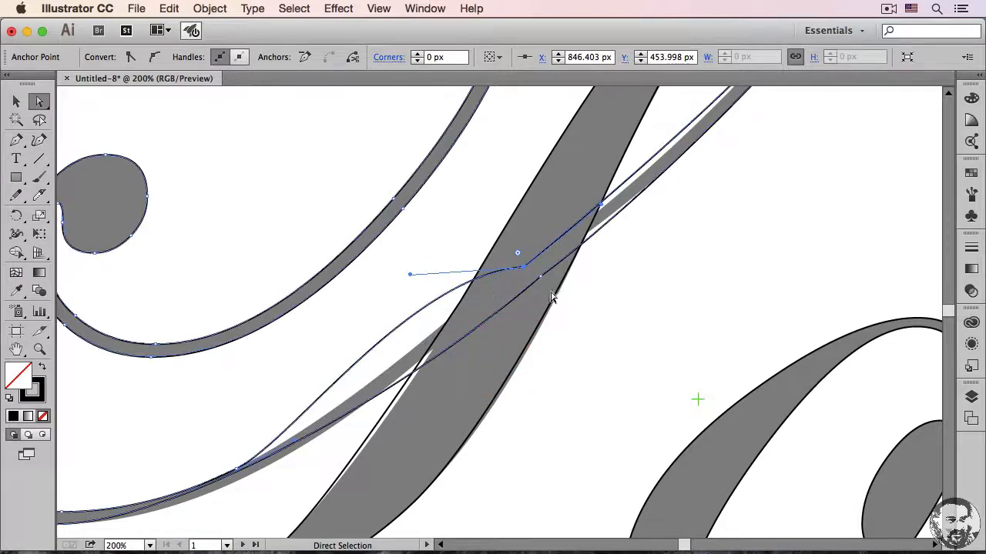
left_click(156, 59)
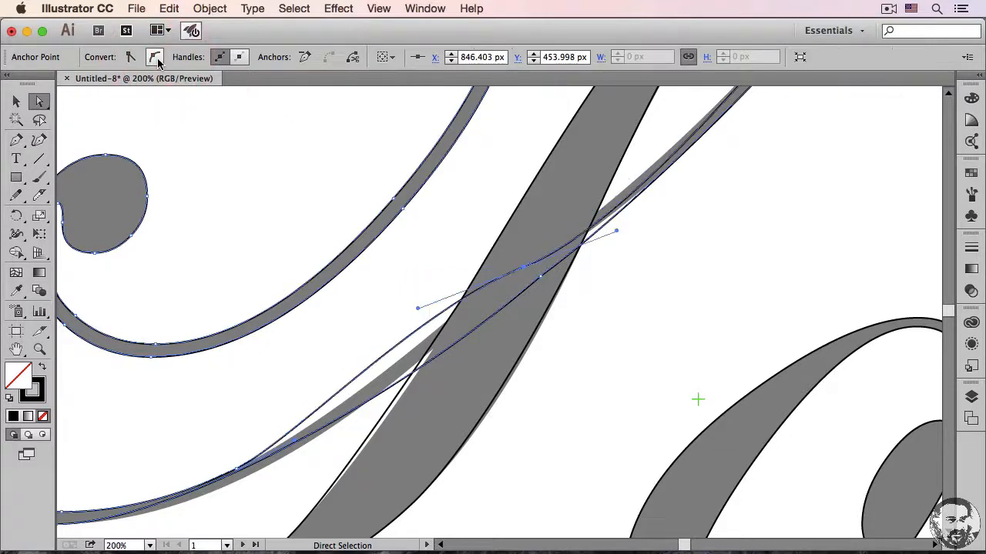
left_click_drag(418, 312, 433, 330)
- Convert the joined points on the thin stroke's lower edge and on both edges of the stem to smooth
left_click(539, 278)
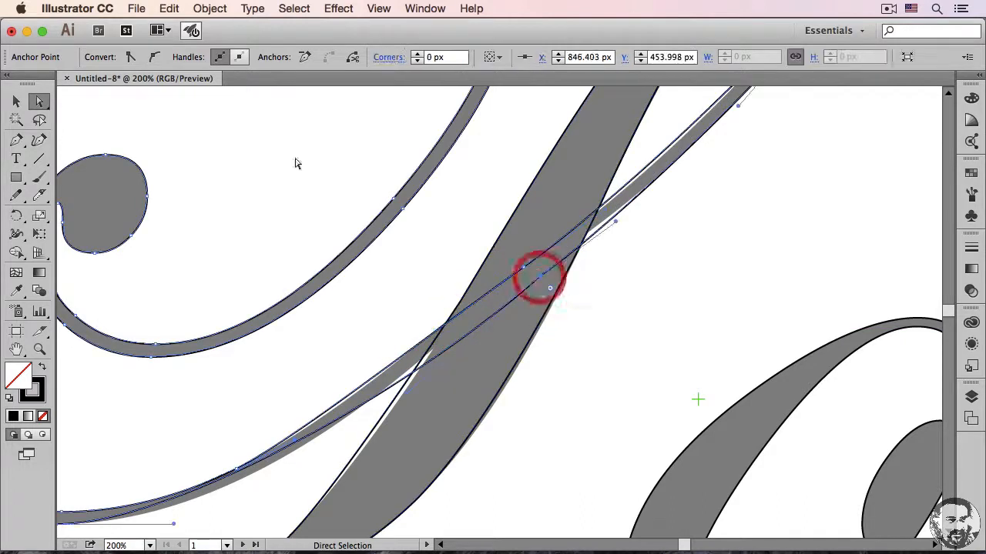
left_click(154, 57)
left_click(471, 279)
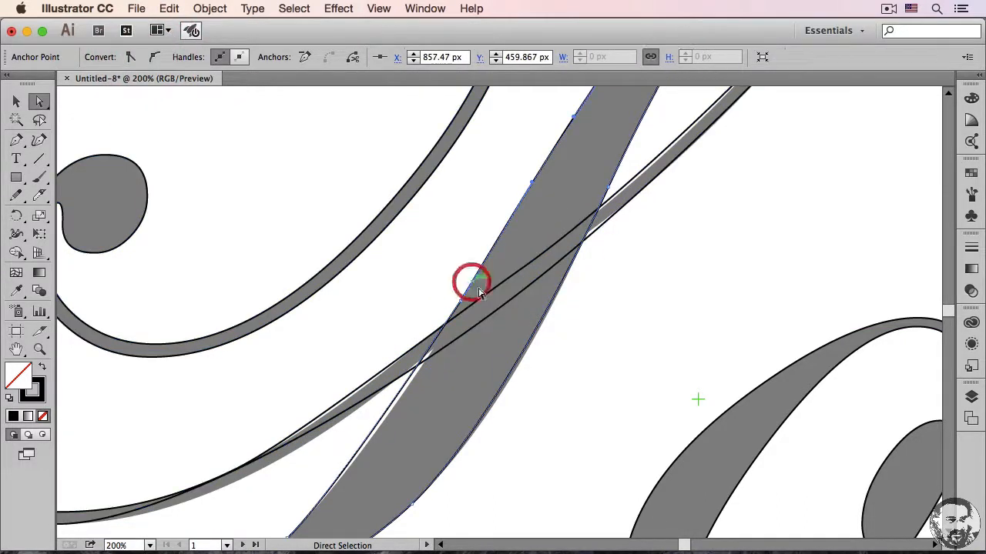
left_click(462, 297)
left_click(154, 57)
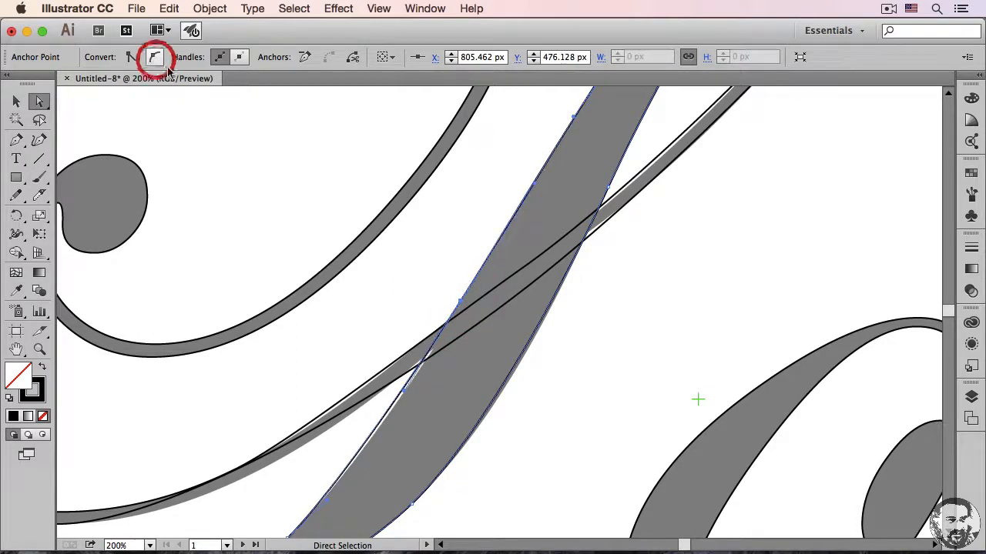
left_click_drag(616, 183, 611, 191)
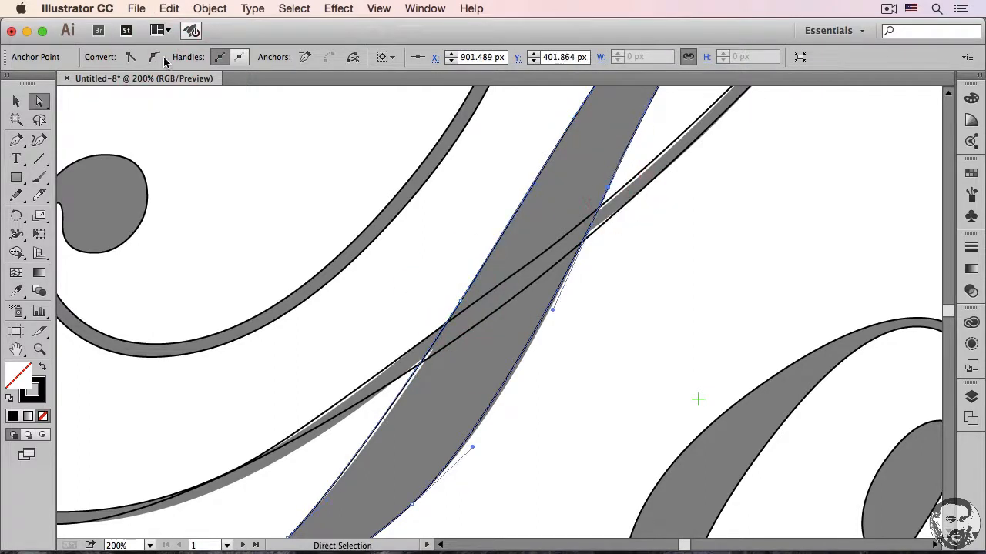
left_click(157, 59)
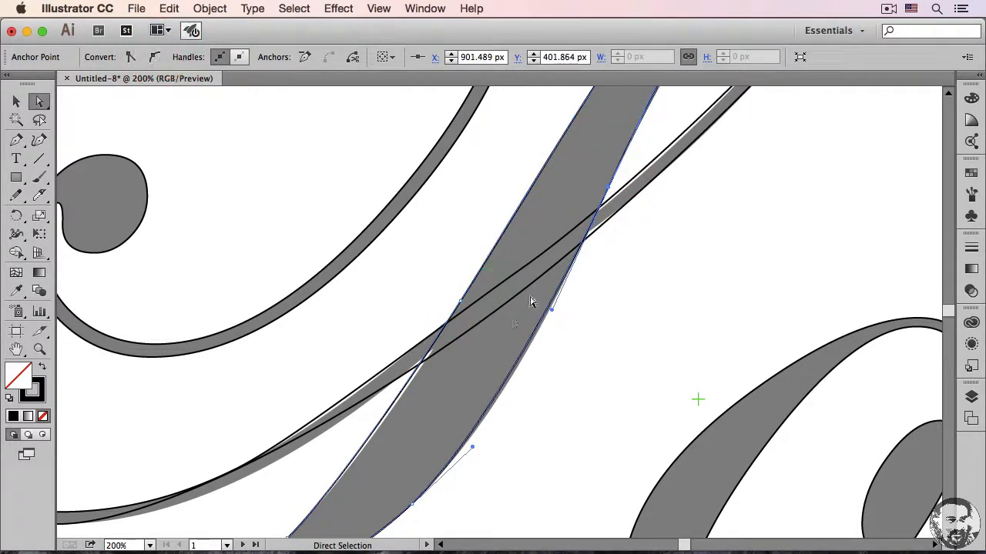
- Reshape the thin stroke's lower edge with the handles at the loop's bottom and the crossing so it follows the grey reference
left_click(524, 269)
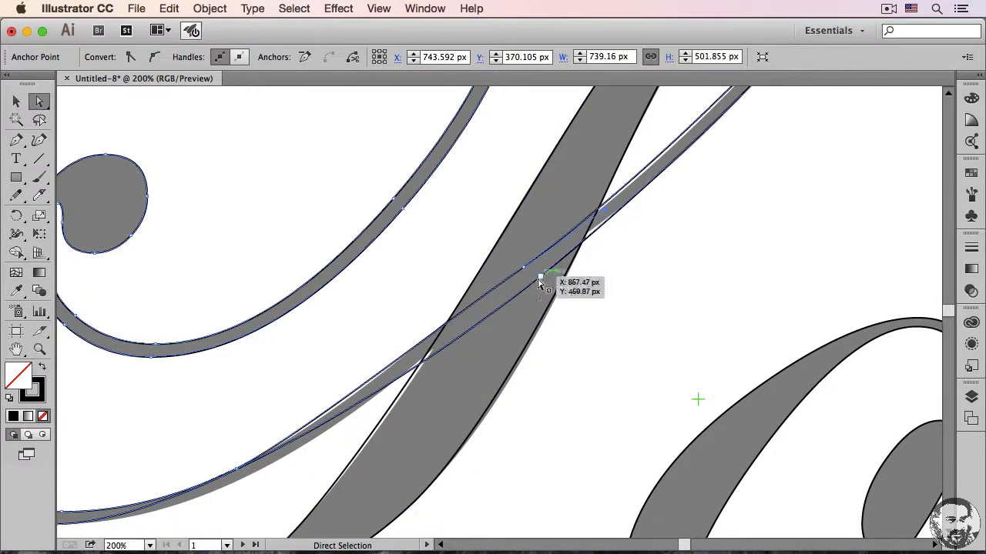
key("space")
left_click_drag(474, 327, 562, 253)
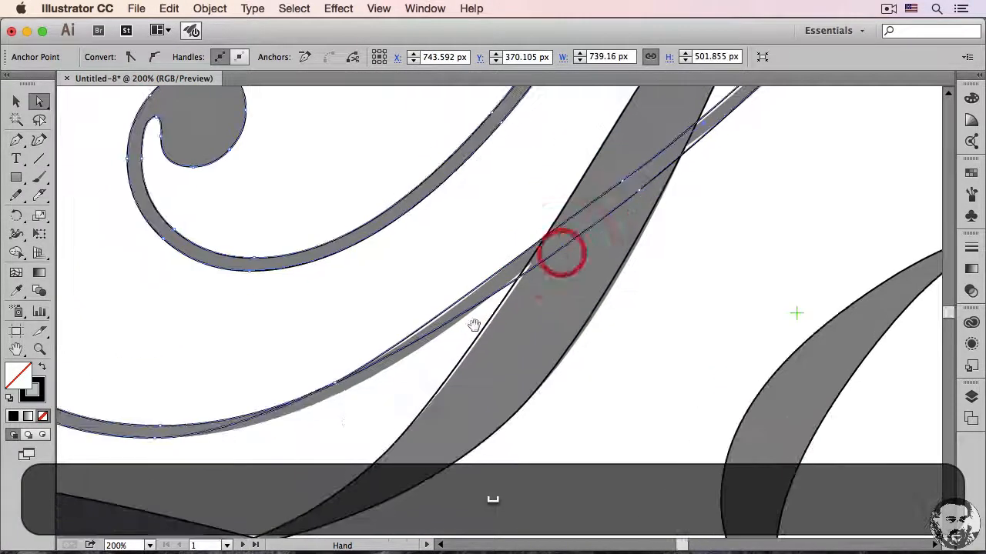
left_click(157, 438)
left_click_drag(271, 443, 361, 420)
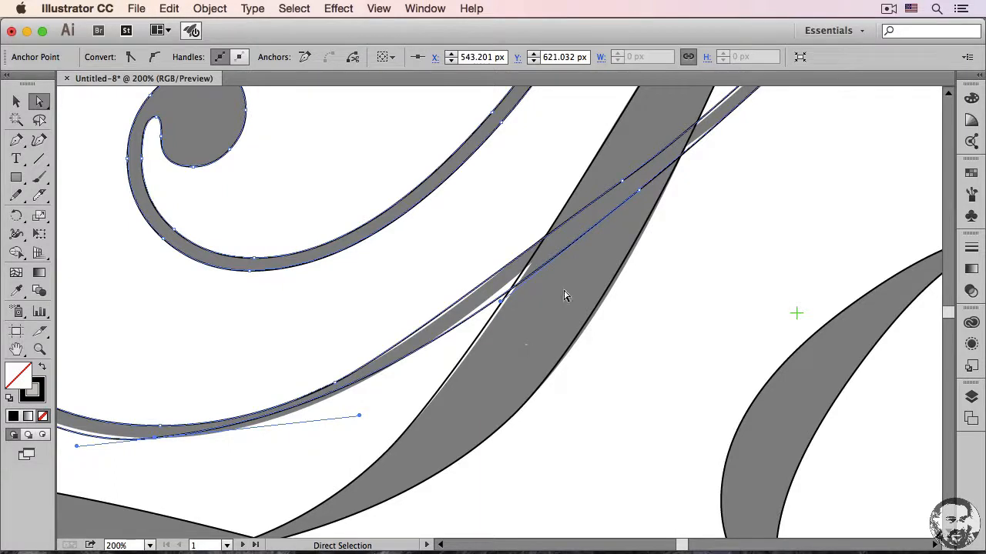
left_click_drag(578, 280, 549, 319)
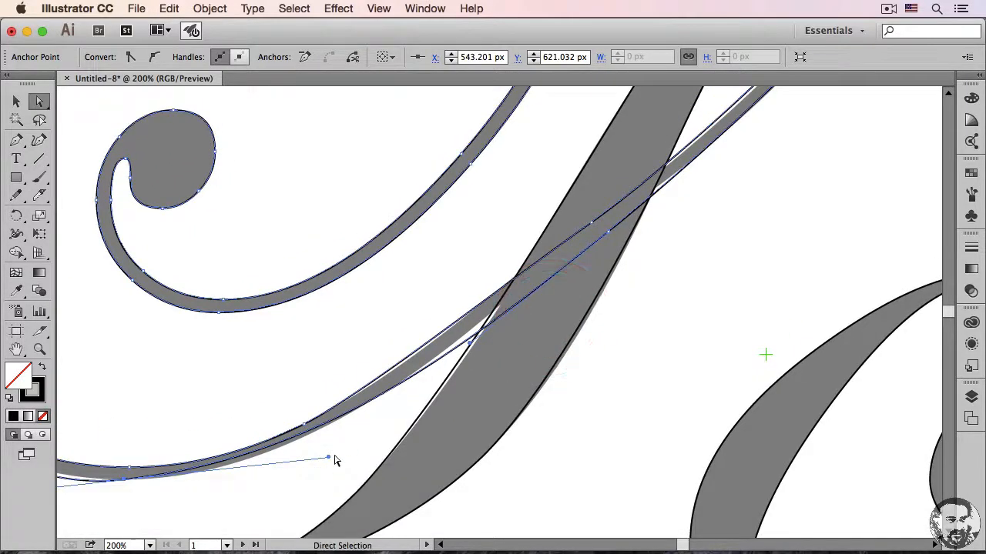
left_click_drag(329, 462, 308, 479)
left_click(607, 228)
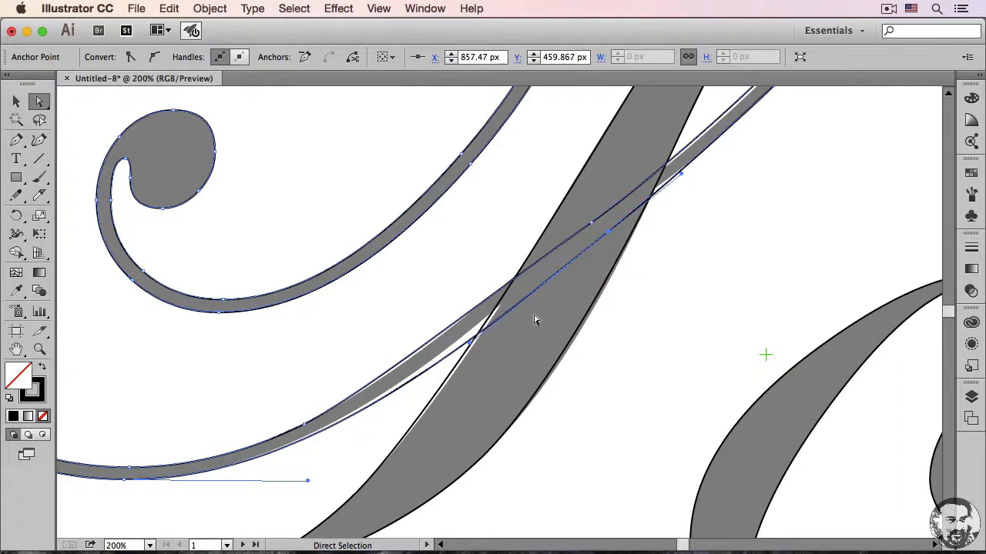
left_click_drag(473, 342, 475, 323)
- Adjust the handles and position of the crossing point on the thin stroke's upper edge to even out the stroke's width
left_click_drag(607, 228, 588, 222)
left_click_drag(464, 313, 501, 288)
left_click_drag(787, 166, 685, 255)
mouse_move(488, 313)
left_mouse_down()
mouse_move(473, 304)
mouse_move(484, 316)
left_mouse_up()
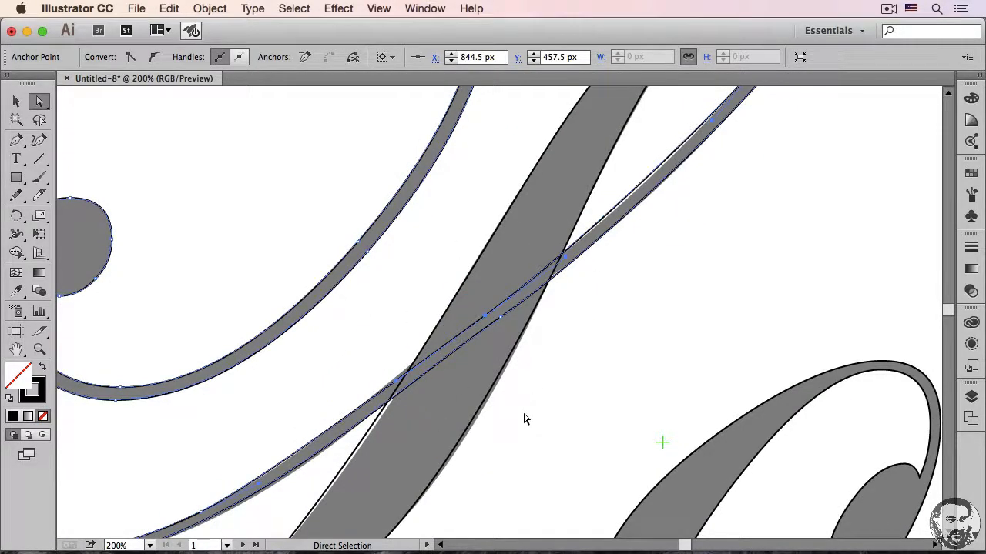
- Swap fill and stroke on the "L"'s large loop shape so it has a black fill and no stroke
key("super+minus")
key("super+minus")
key("super+minus")
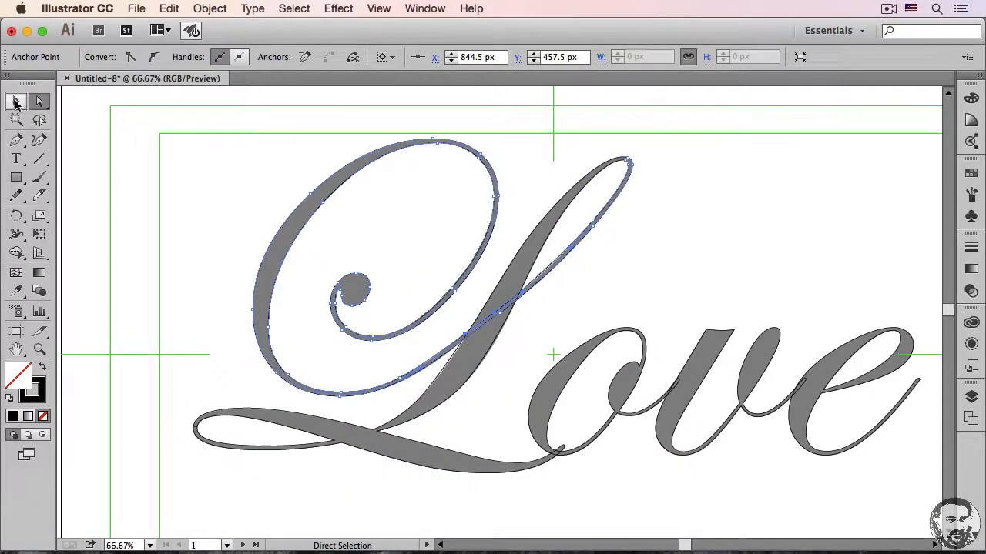
left_click(19, 104)
left_click(209, 180)
left_click(305, 200)
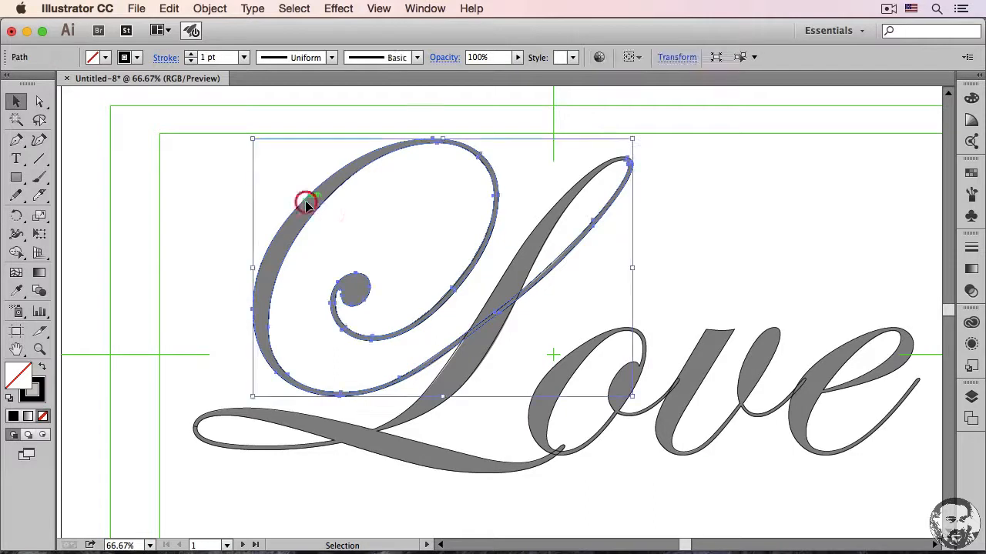
left_click(42, 372)
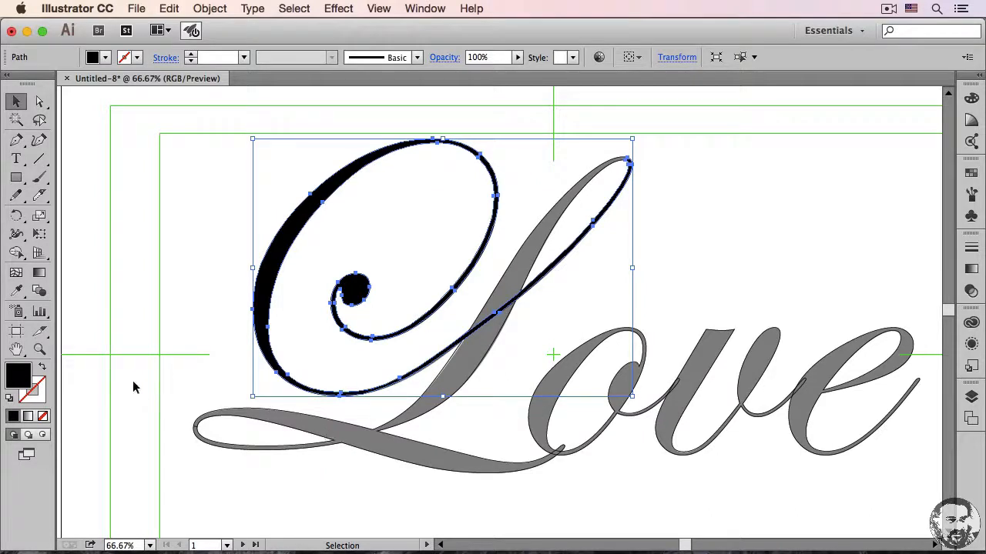
- Cut the outline at the four corner points where the stem crosses the "L"'s bottom stroke
left_click(39, 349)
left_click_drag(313, 409, 392, 465)
key("a")
left_click(667, 264)
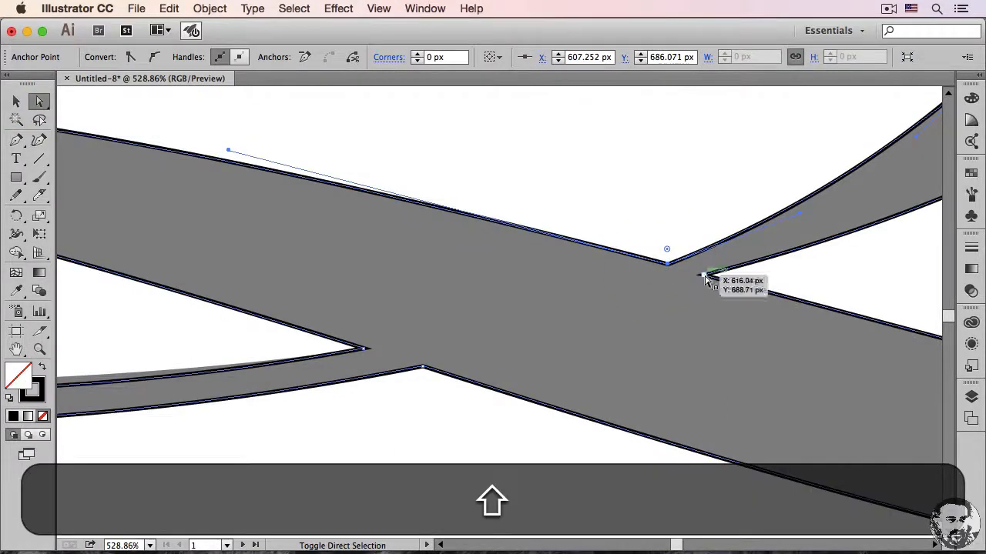
left_click(704, 276, "shift")
left_click(420, 366, "shift")
left_click(364, 347, "shift")
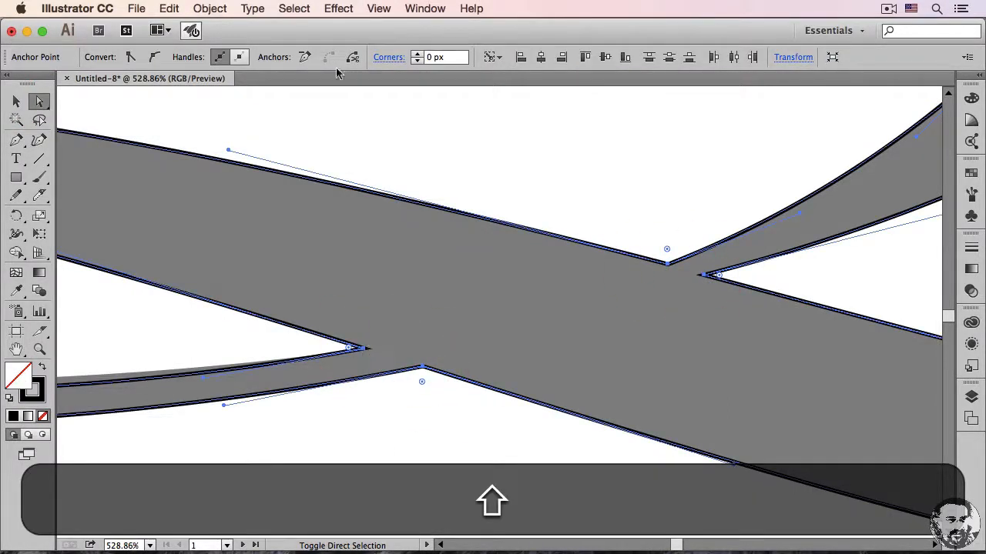
left_click(353, 57)
left_click(660, 202)
- Pull the stem's two cut ends into the bottom stroke as parallel edges and join the bottom stroke's upper edge across the crossing
left_click_drag(668, 269, 521, 299)
left_click_drag(658, 303, 576, 315)
left_click_drag(625, 259, 631, 270)
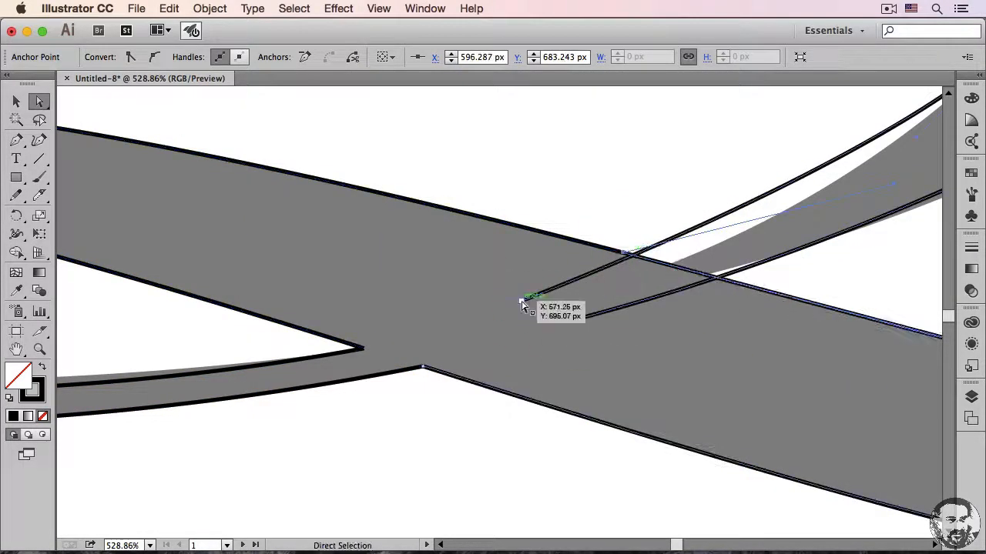
left_click_drag(522, 305, 528, 306)
left_click(633, 260)
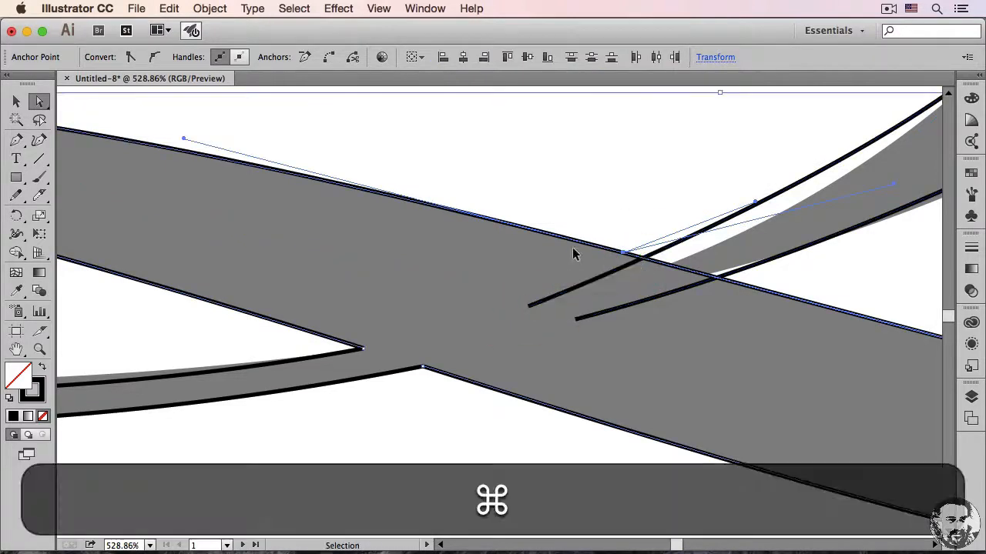
key("cmd+j")
- Extend the thin lower stroke's two edges to the stem's ends, joining each pair, and join the bottom stroke's lower edge
left_click_drag(362, 349, 528, 308)
key("super+j")
left_click_drag(425, 370, 574, 319)
key("super+j")
left_click(301, 318, "super")
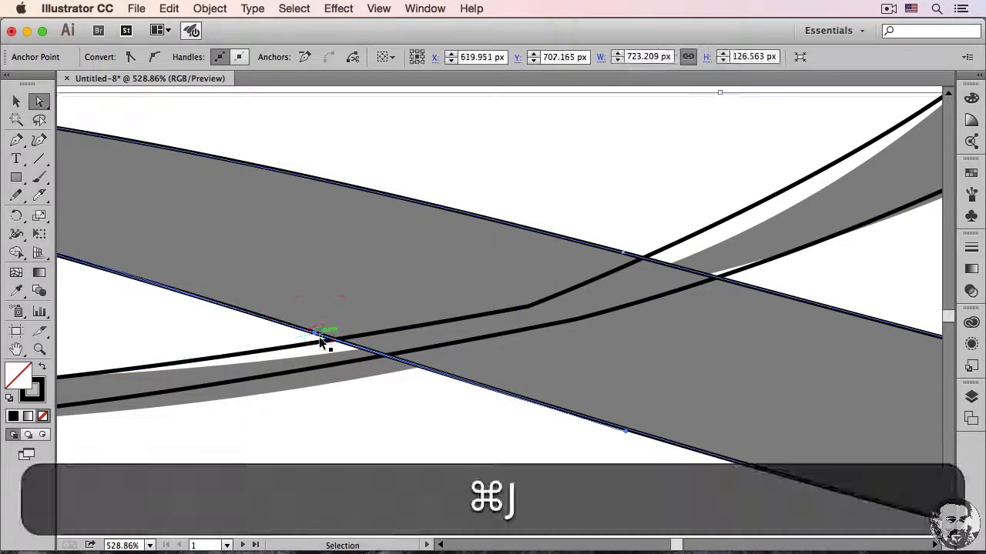
- Convert the two joined points of the thin stroke inside the lower crossing to smooth
left_click_drag(591, 356, 447, 290)
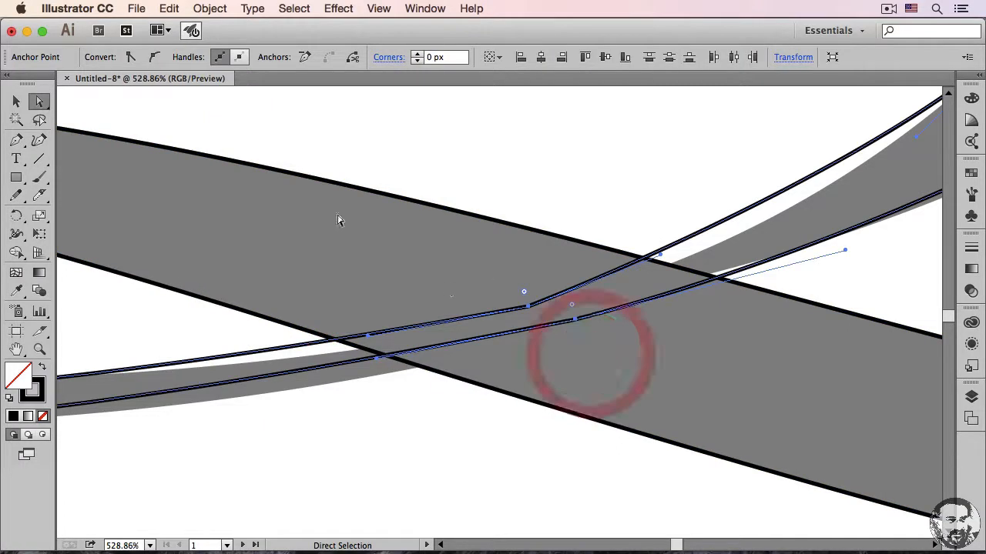
left_click(654, 174)
left_click(626, 254)
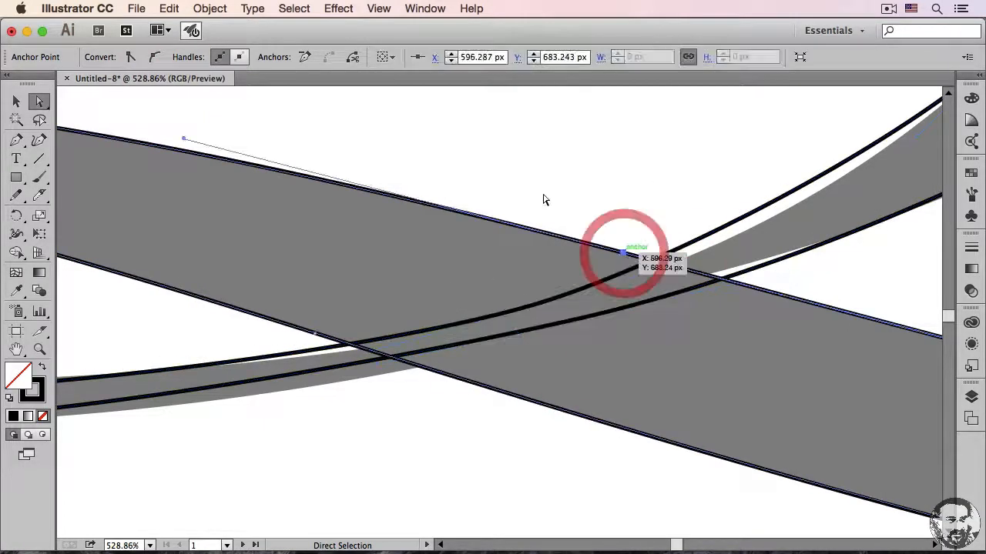
- Adjust the handles of the thin stroke's two smooth points at the lower crossing so its edges curve evenly through the bottom stroke
key("super+minus")
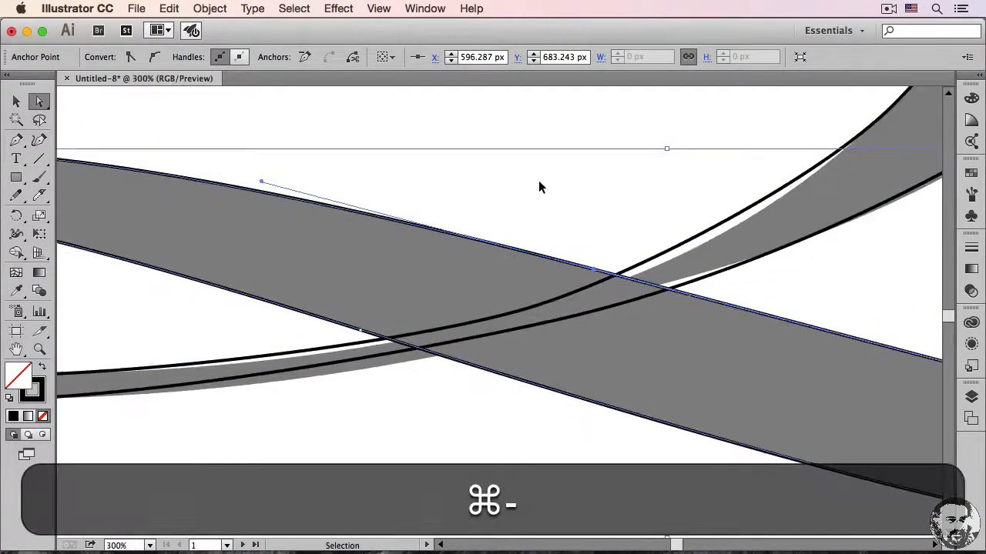
key("super+minus")
key("super+minus")
left_click(490, 325)
left_click(528, 319)
left_click_drag(583, 314, 631, 287)
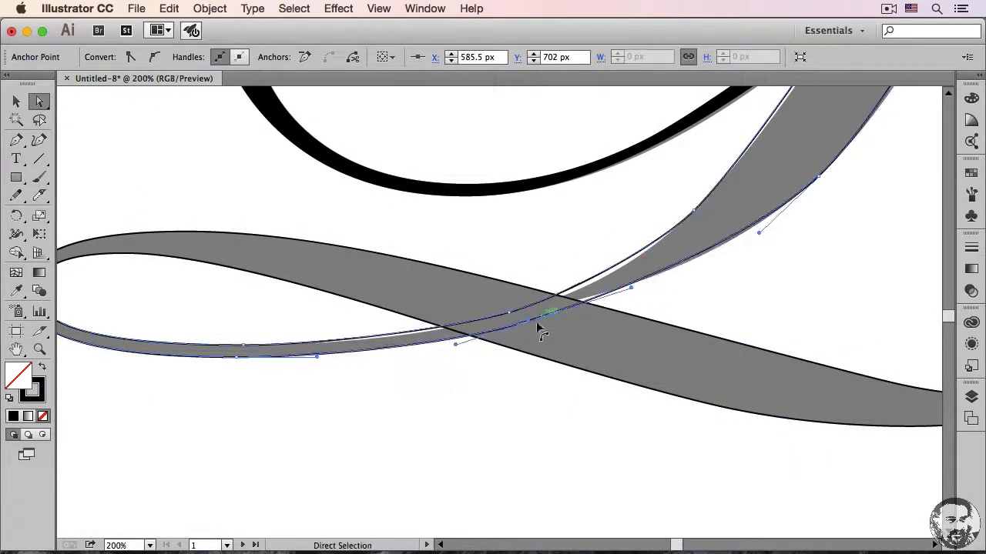
left_click_drag(506, 314, 601, 291)
left_click_drag(440, 334, 493, 337)
- Reshape the curve of the stem's lower part above the bottom crossing so it follows the grey reference
key("space")
left_click_drag(515, 405, 395, 424)
left_click_drag(671, 375, 650, 421)
mouse_move(682, 211)
left_mouse_down()
mouse_move(669, 244)
mouse_move(676, 227)
left_mouse_up()
left_click(468, 435)
left_click_drag(508, 397, 686, 249)
key("space")
left_click_drag(584, 348, 572, 355)
- Preview the stem shape in solid black by swapping its fill and stroke, and restore its outline
key("super")
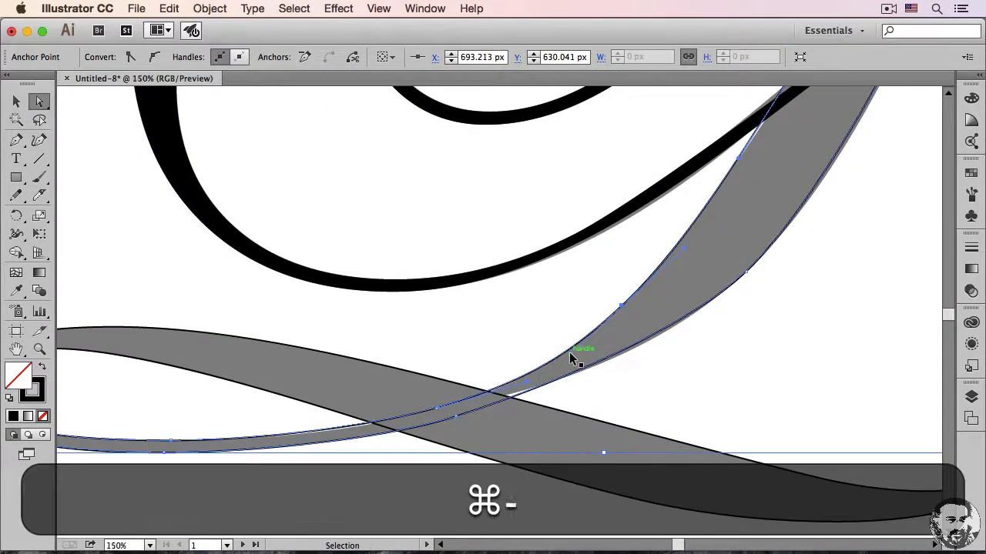
key("super+0")
left_click(41, 367)
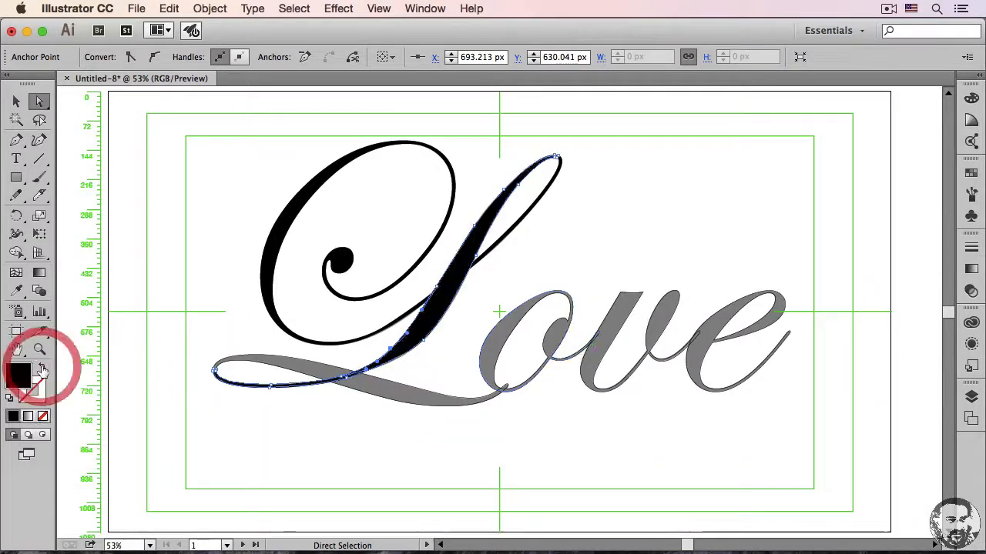
left_click(41, 368)
left_click(42, 370)
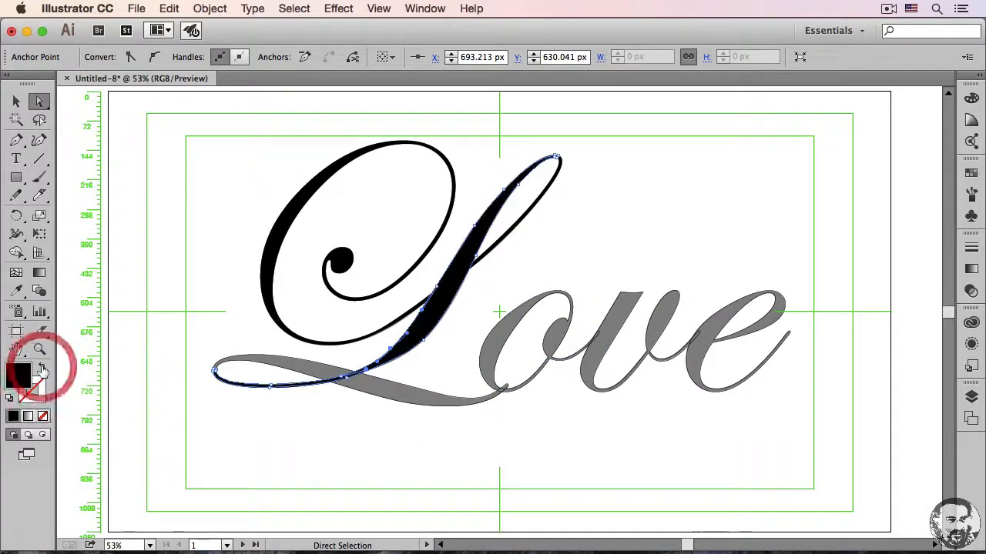
left_click(42, 370)
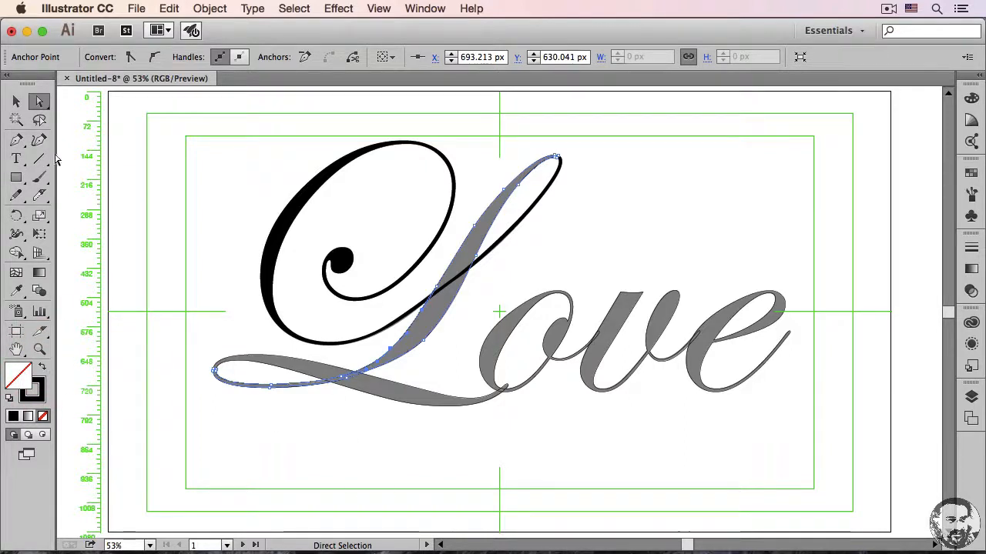
- Select the "L"'s loop, stem and bottom stroke in turn to check that each is a separate shape
left_click(17, 101)
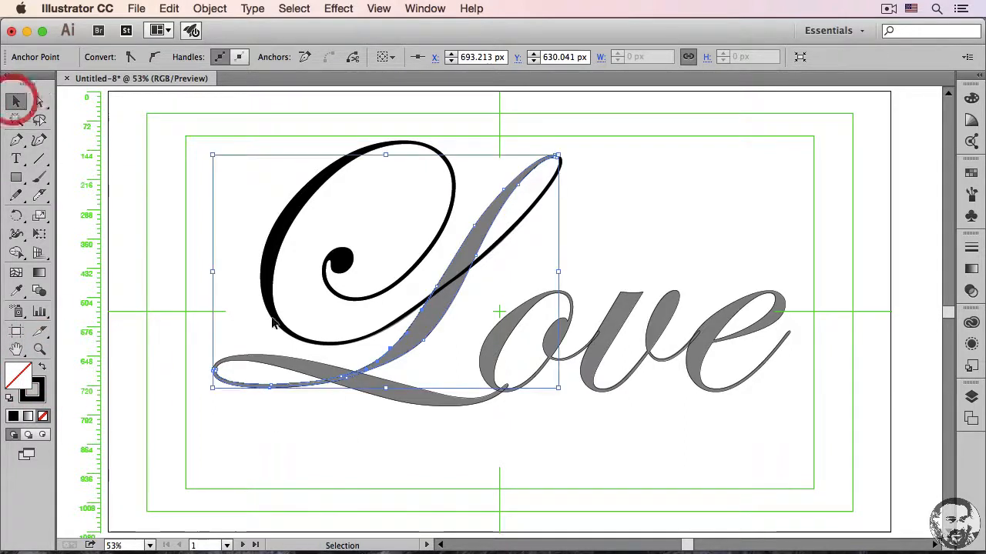
left_click(281, 233)
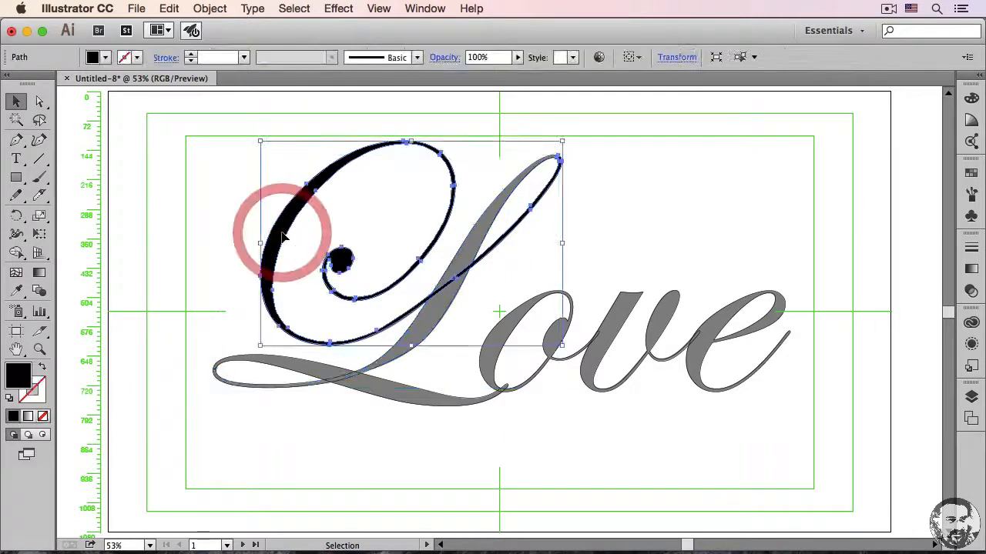
left_click(480, 247)
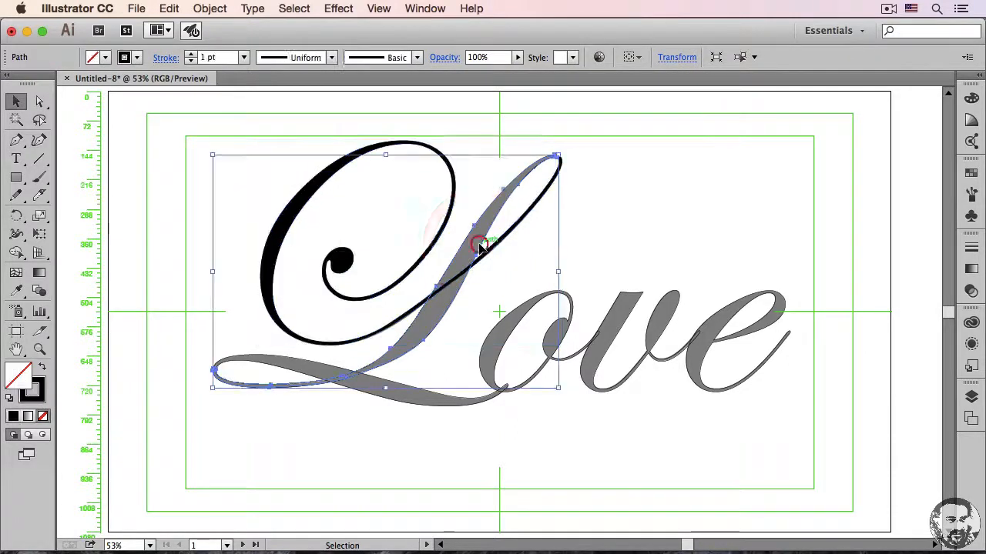
left_click(402, 404)
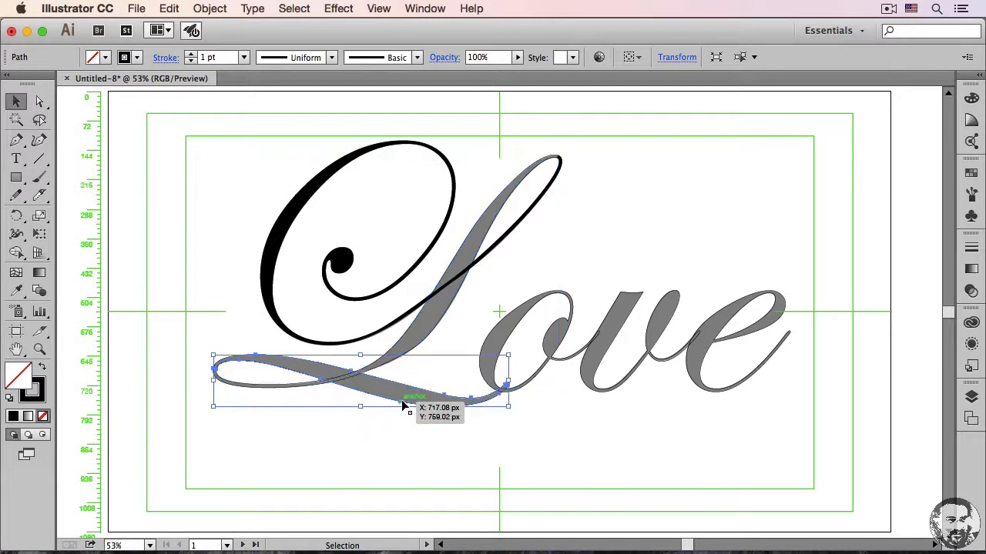
- Select the "o", "v" and "e" in turn to check that each is a separate shape
left_click(527, 319)
left_click(673, 298)
left_click(743, 313)
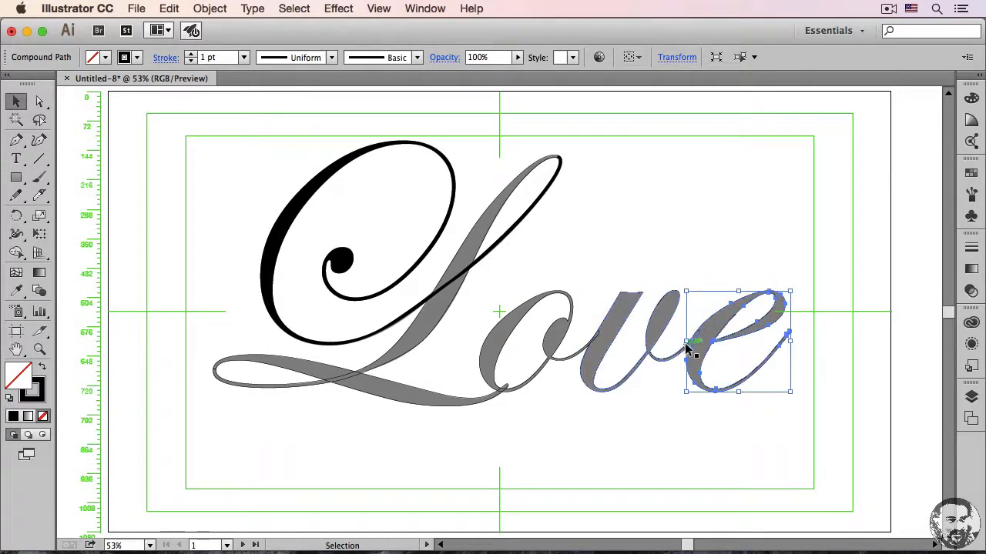
- Expand Layer 1 copy in an enlarged layer list and select its remaining paths in turn to match each entry with its letter shape
left_click(973, 397)
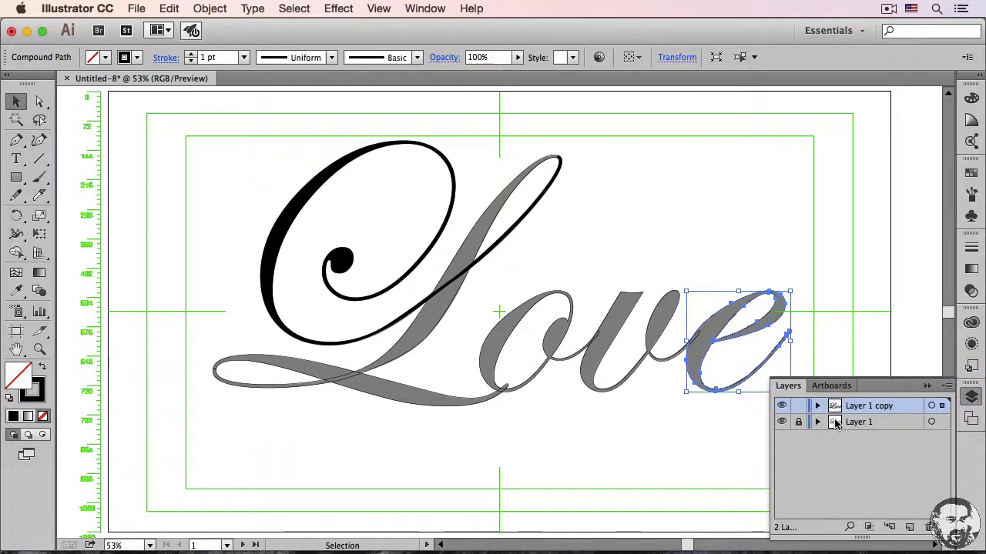
left_click(818, 407)
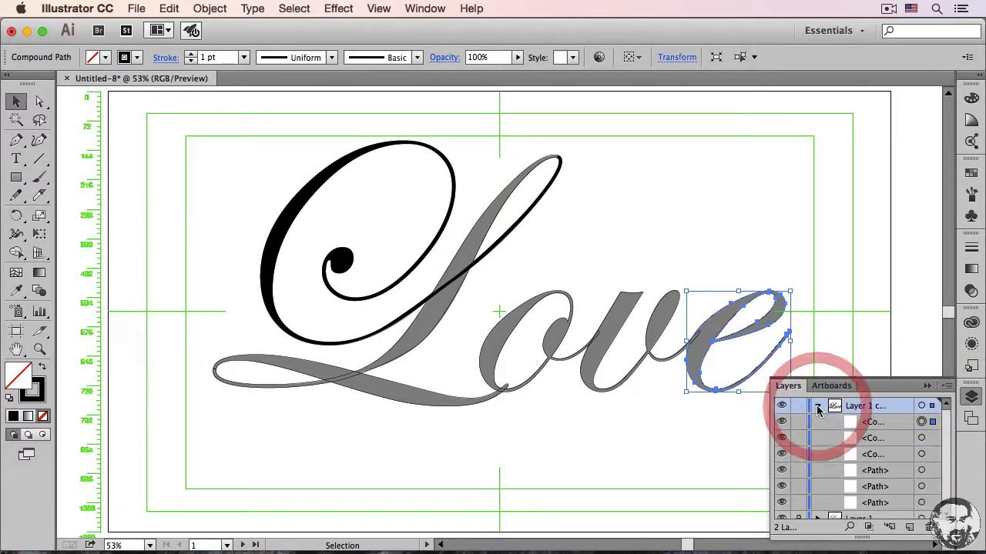
left_click_drag(875, 376, 836, 167)
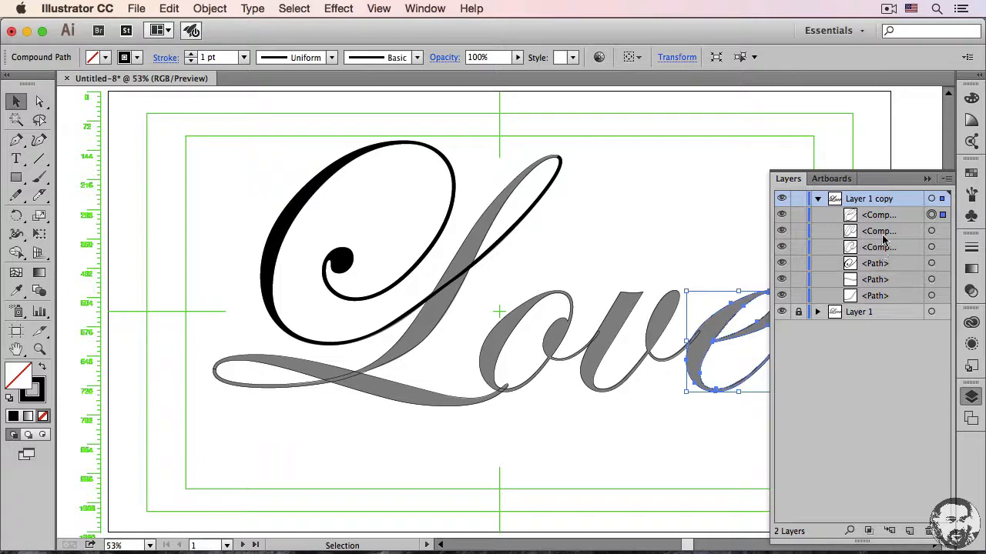
left_click(943, 232)
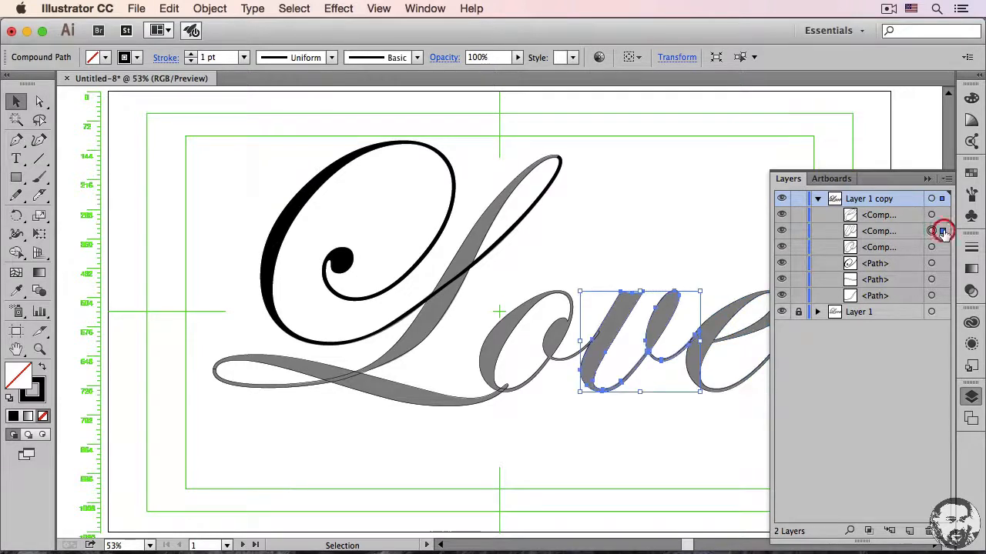
left_click(941, 248)
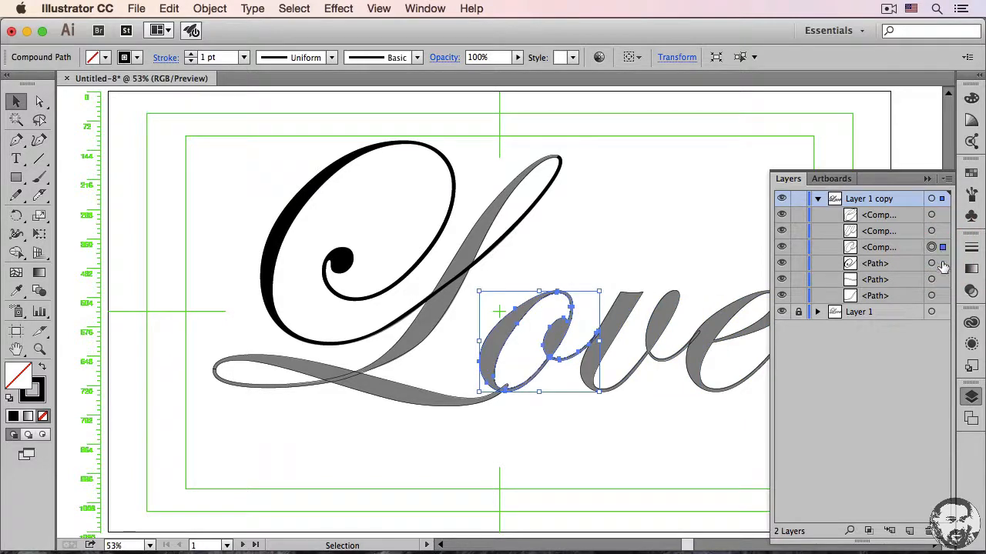
left_click(942, 263)
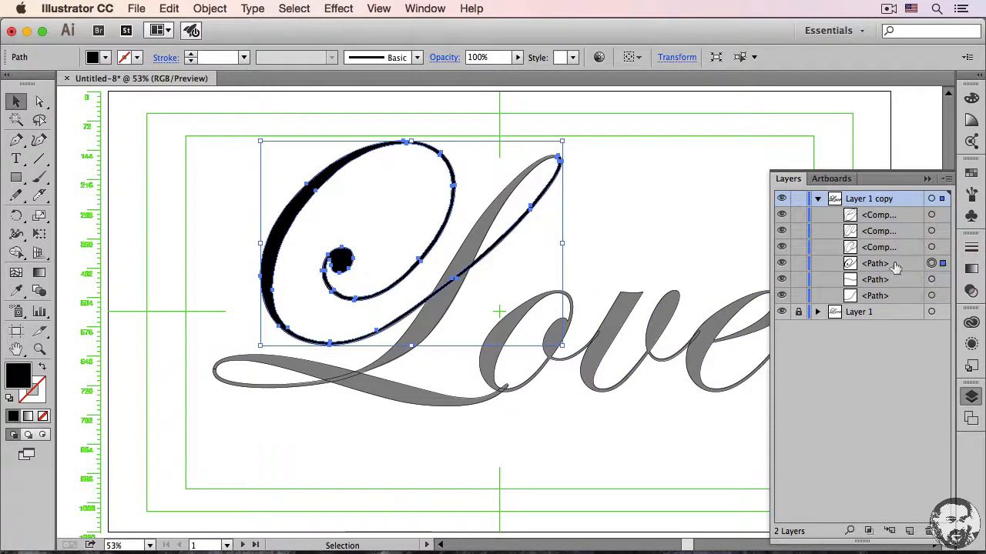
left_click(942, 281)
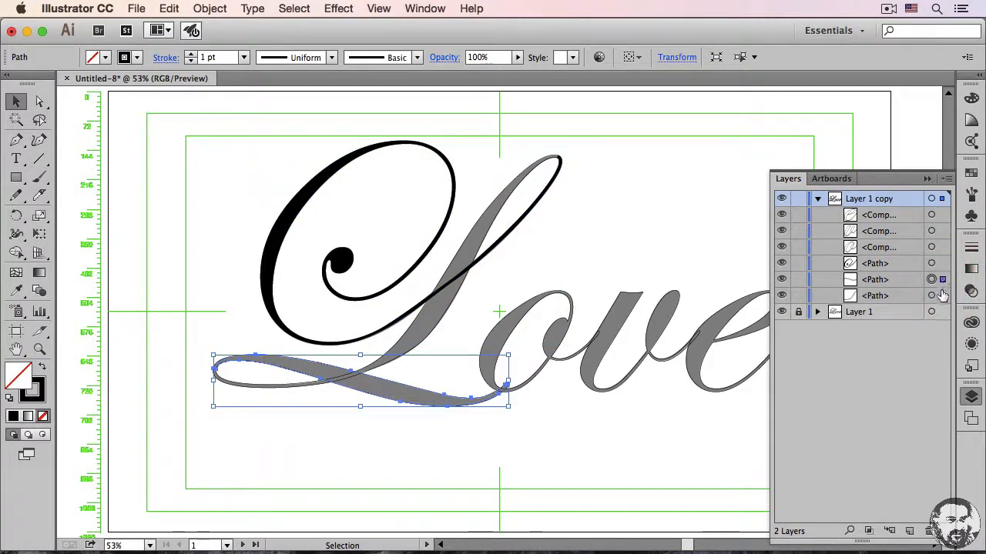
left_click(942, 296)
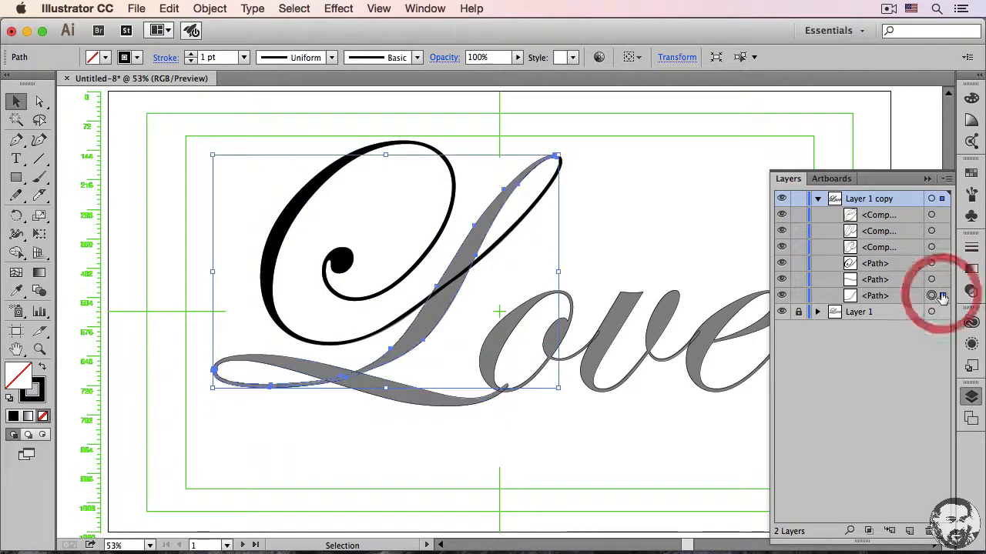
- Move the "L"'s bottom stroke path beneath its stem path in the stacking order of Layer 1 copy
left_click(891, 282)
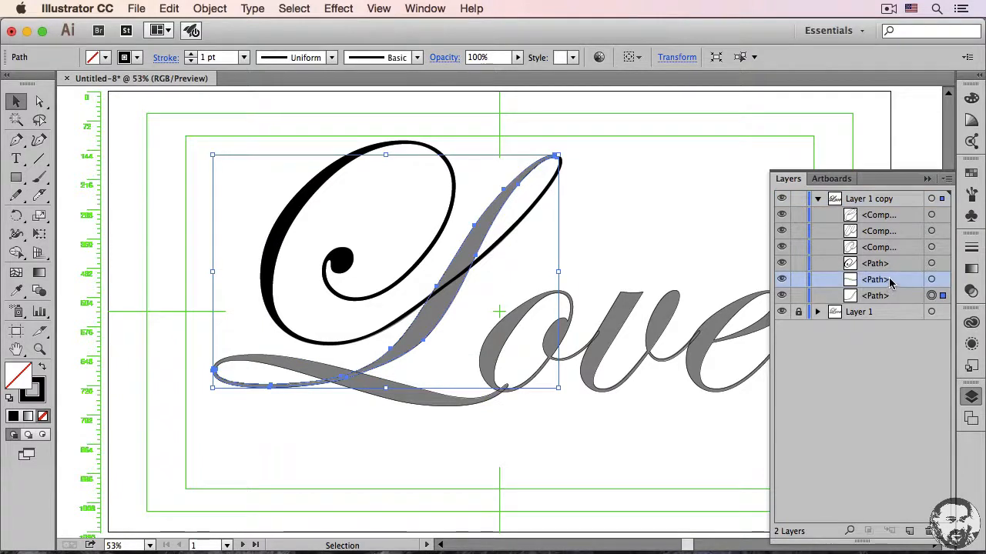
left_click_drag(887, 282, 890, 301)
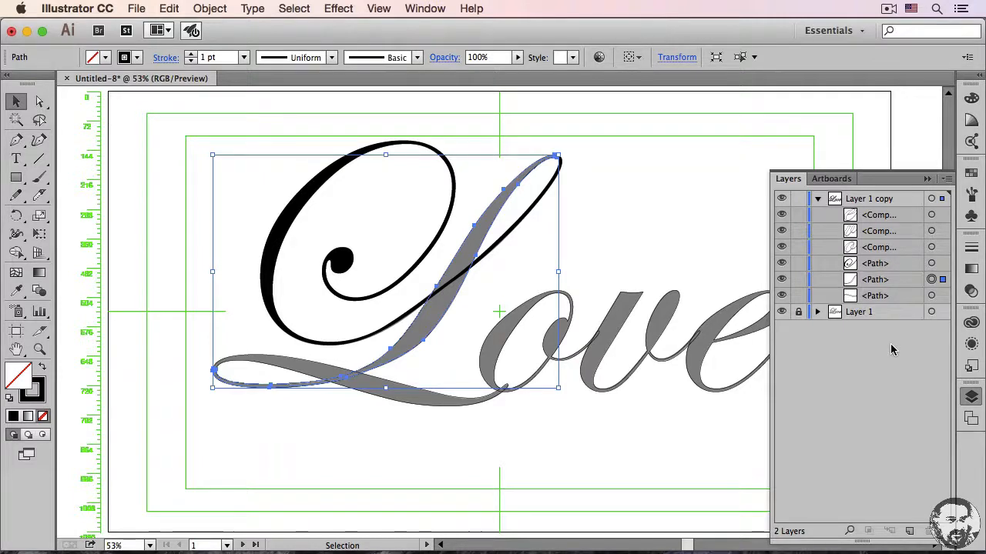
- Collect the "e" compound path in a new layer of its own
left_click(885, 221)
left_click(931, 215)
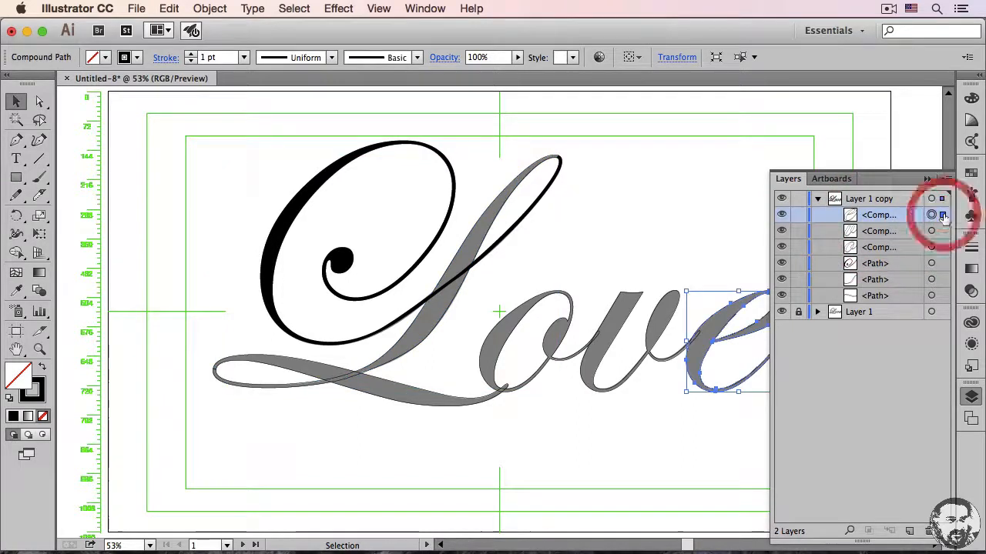
left_click(946, 181)
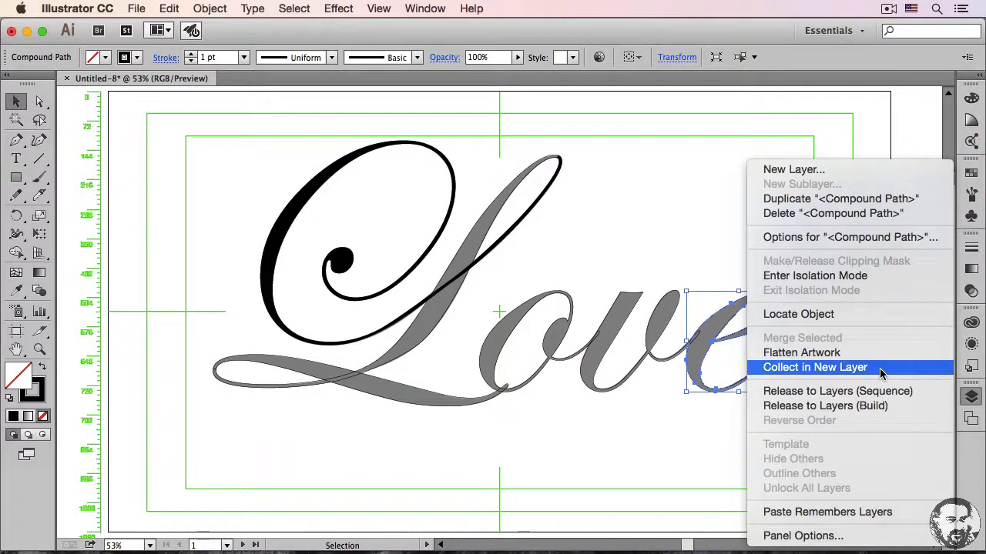
left_click(803, 371)
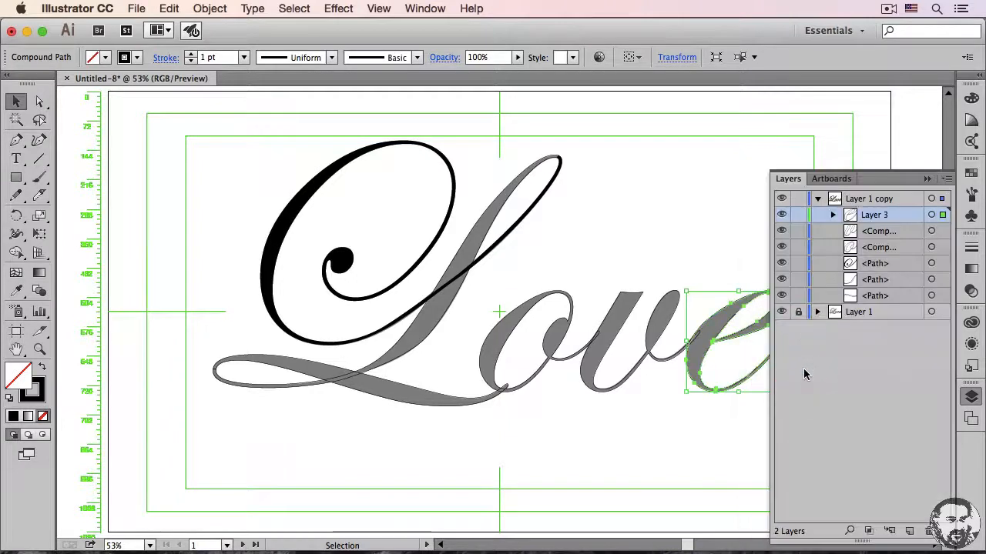
- Collect the "v" compound path in its own new layer
left_click(942, 231)
left_click(948, 179)
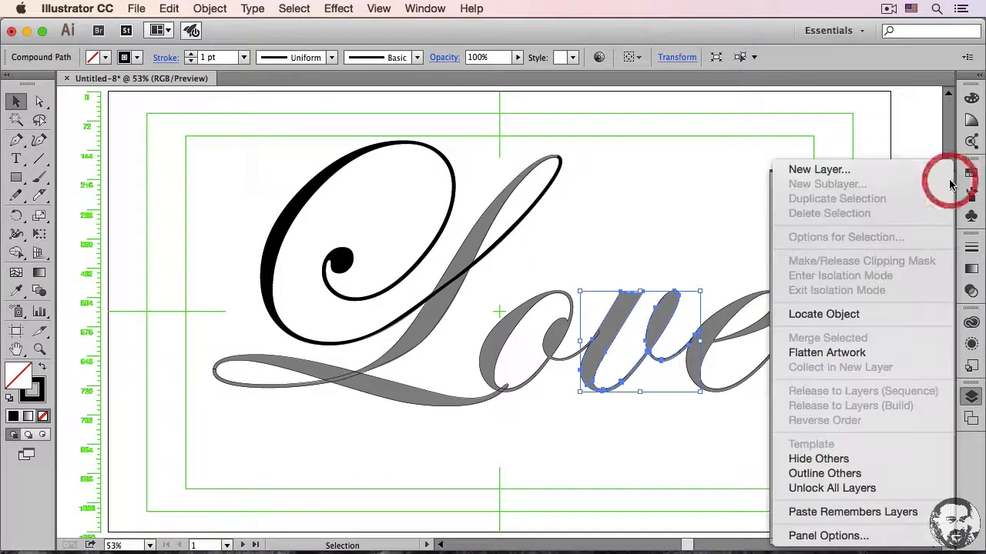
left_click(728, 161)
left_click(889, 231)
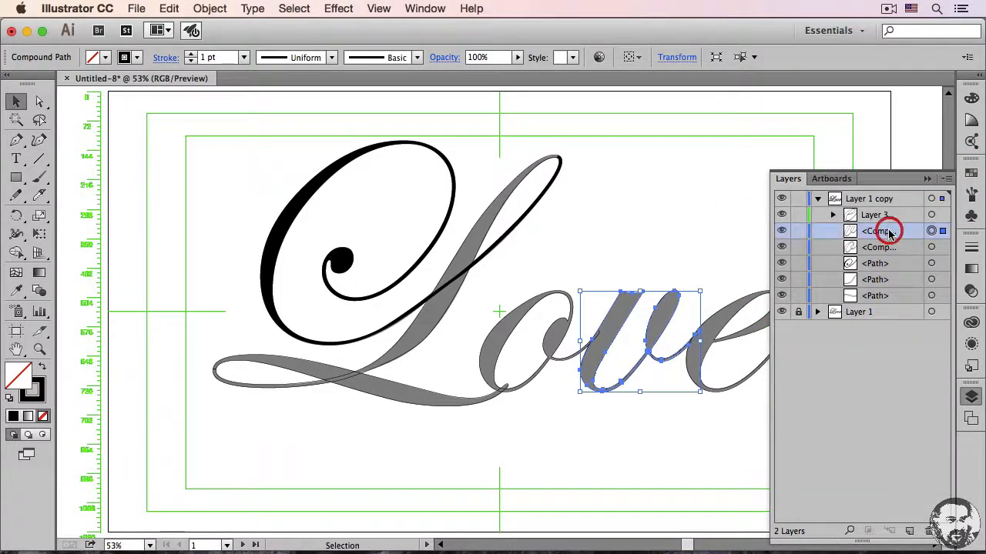
left_click(948, 179)
left_click(884, 367)
- Collect the compound path of the "o" in a separate new layer
left_click(893, 248)
left_click(948, 178)
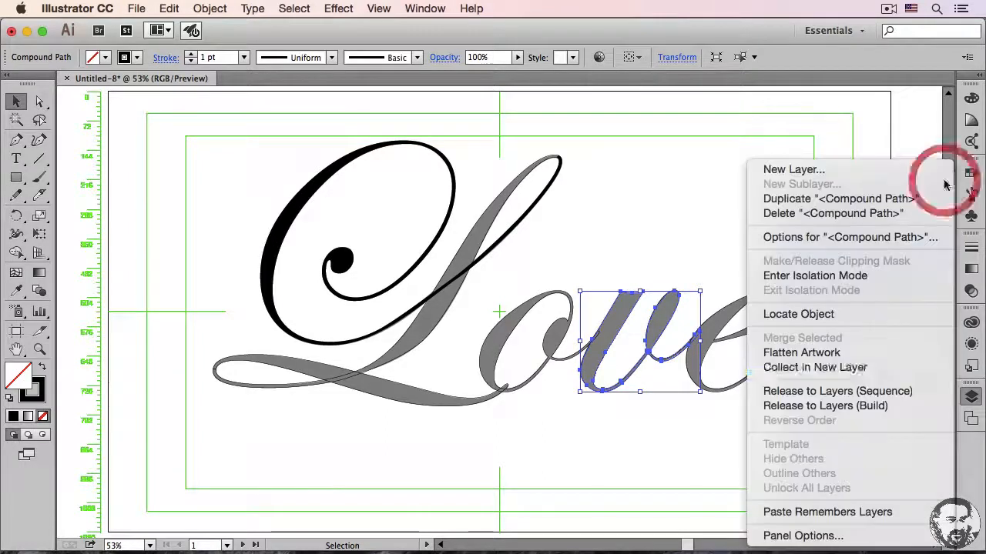
left_click(887, 367)
- Collect the "L"'s loop, stem and bottom stroke paths each in a separate new layer
left_click(897, 262)
left_click(948, 184)
left_click(887, 367)
left_click(897, 283)
left_click(947, 182)
left_click(893, 368)
left_click(885, 299)
left_click(947, 185)
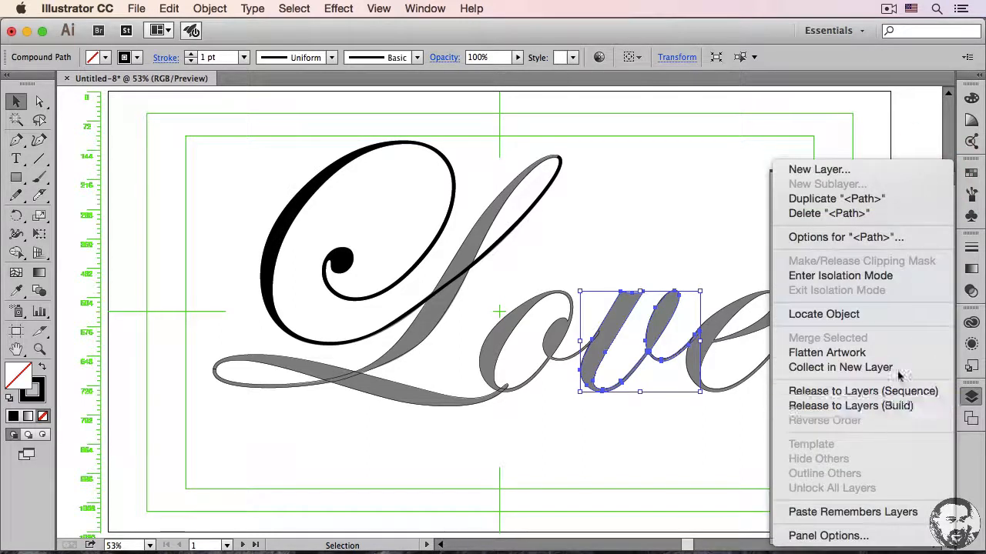
left_click(897, 371)
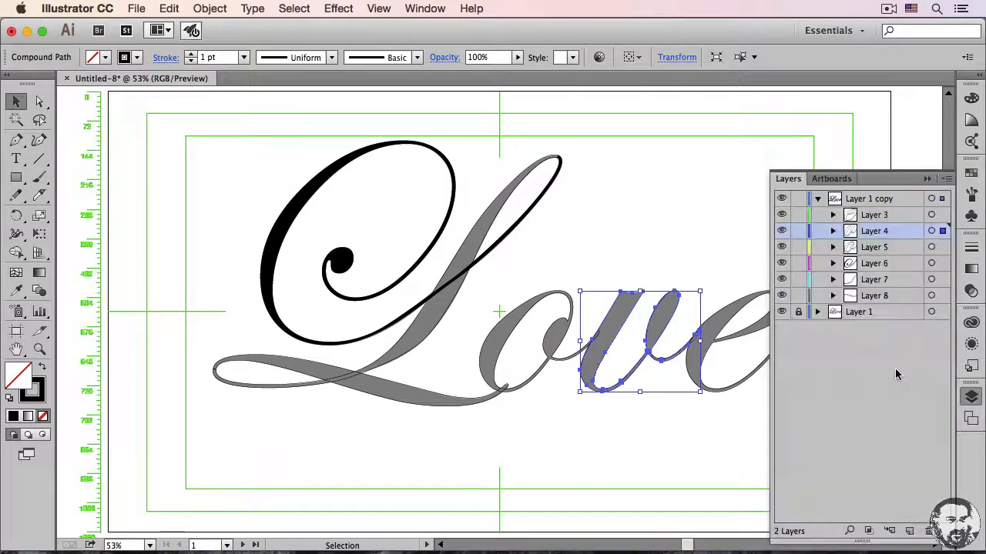
- Move the six sublayers, Layer 3 to Layer 8, out of Layer 1 copy to the top level of the layer stack
left_click(893, 216)
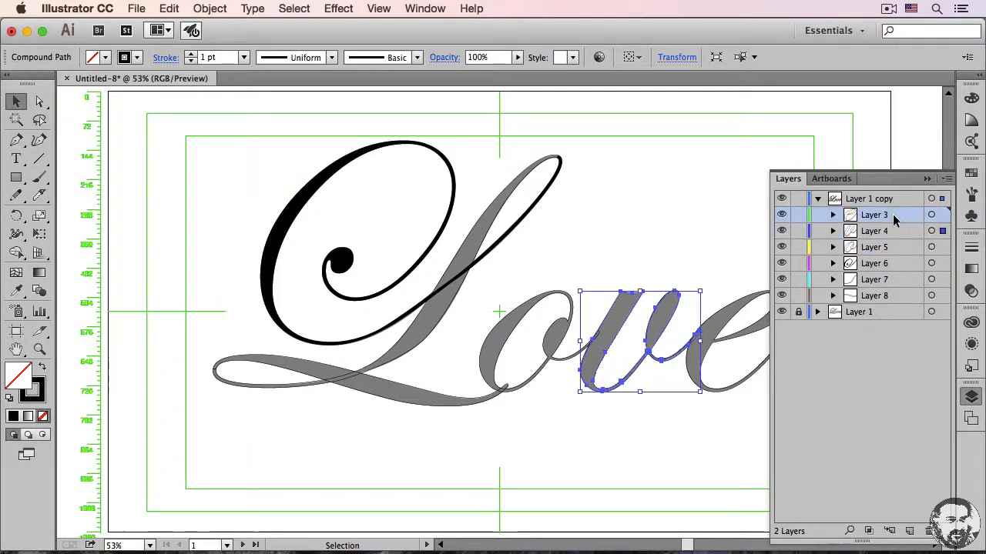
left_click(896, 300, "shift")
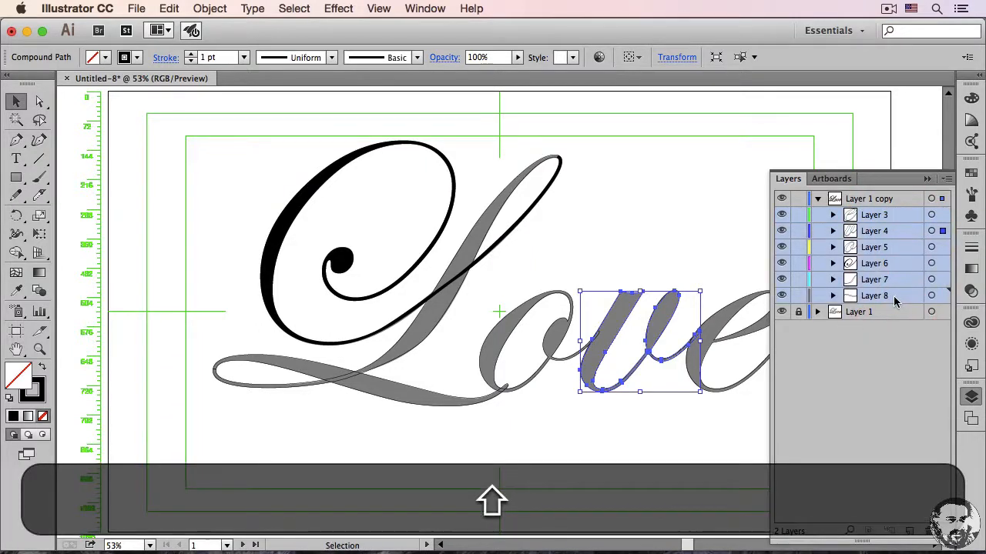
left_click_drag(872, 215, 827, 341)
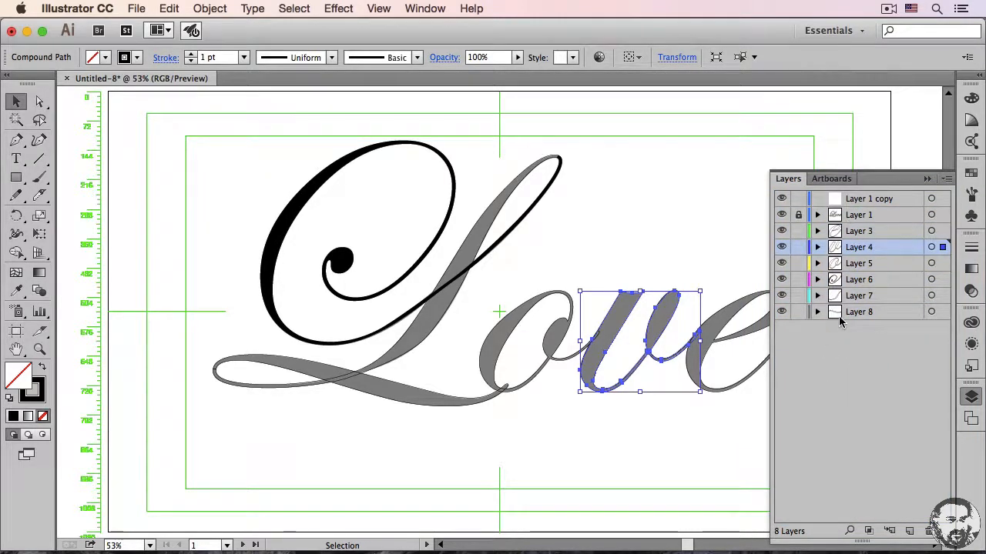
- Place the locked reference Layer 1 beneath all the letter layers and delete the empty Layer 1 copy
left_click_drag(855, 215, 855, 319)
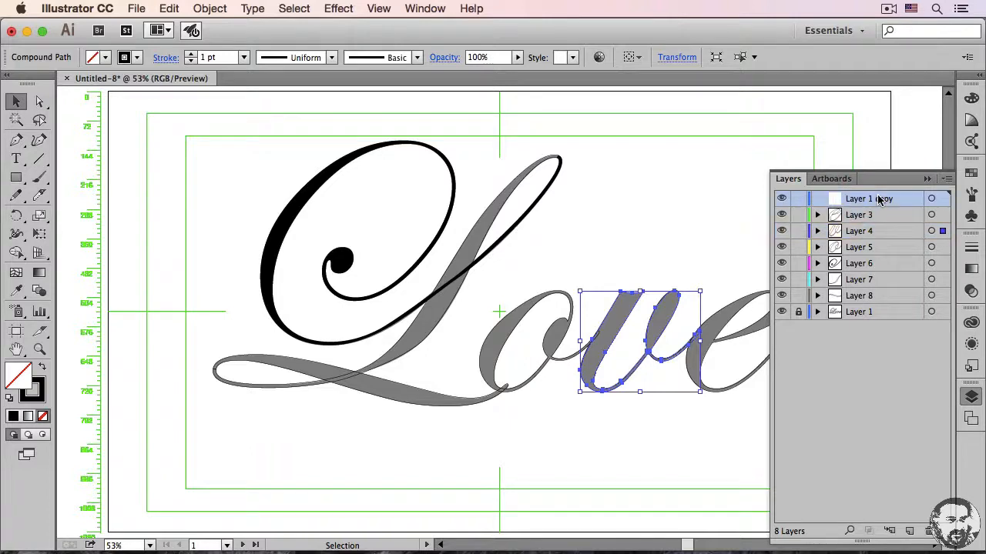
left_click_drag(878, 198, 929, 531)
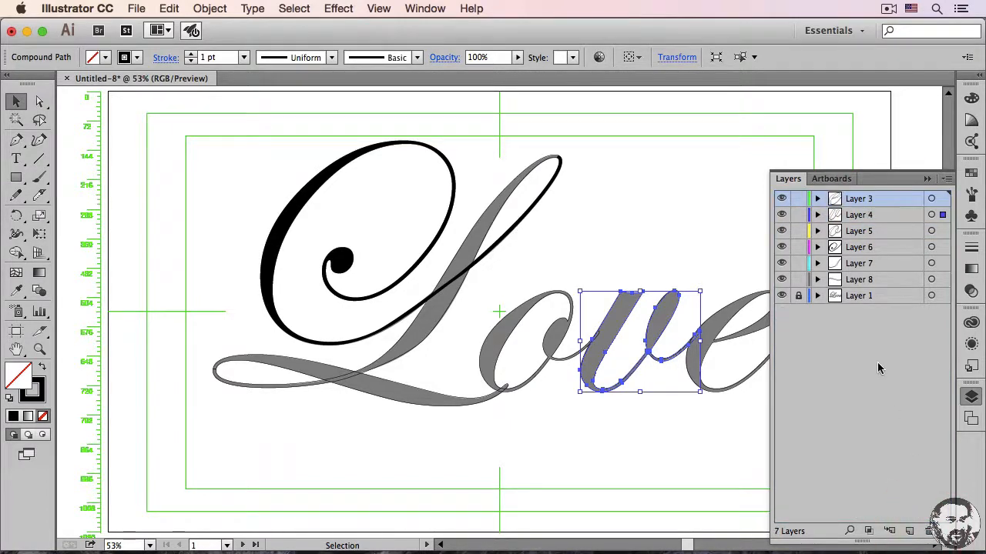
- Select the artwork of Layer 4 through Layer 8 in turn to check which stroke each layer holds
left_click(941, 215)
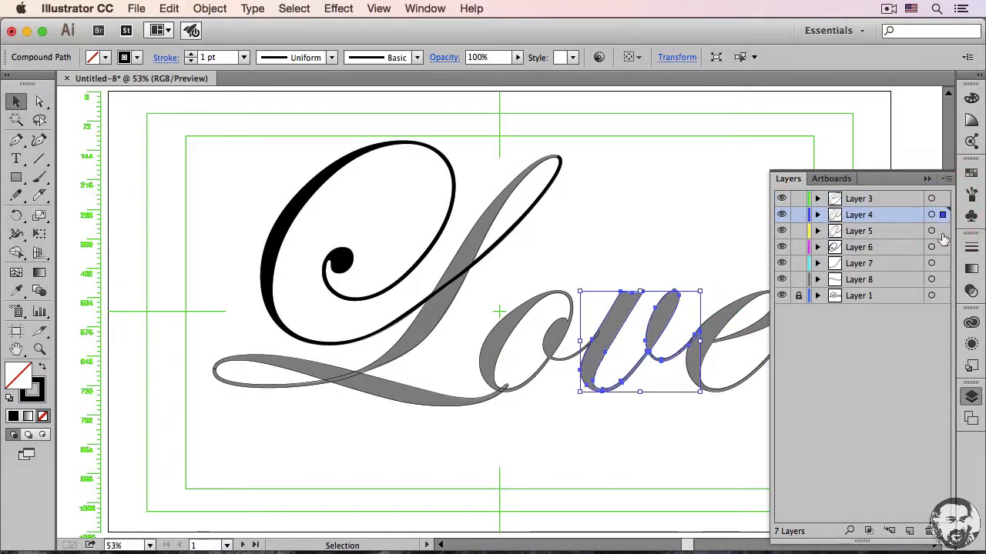
left_click(941, 231)
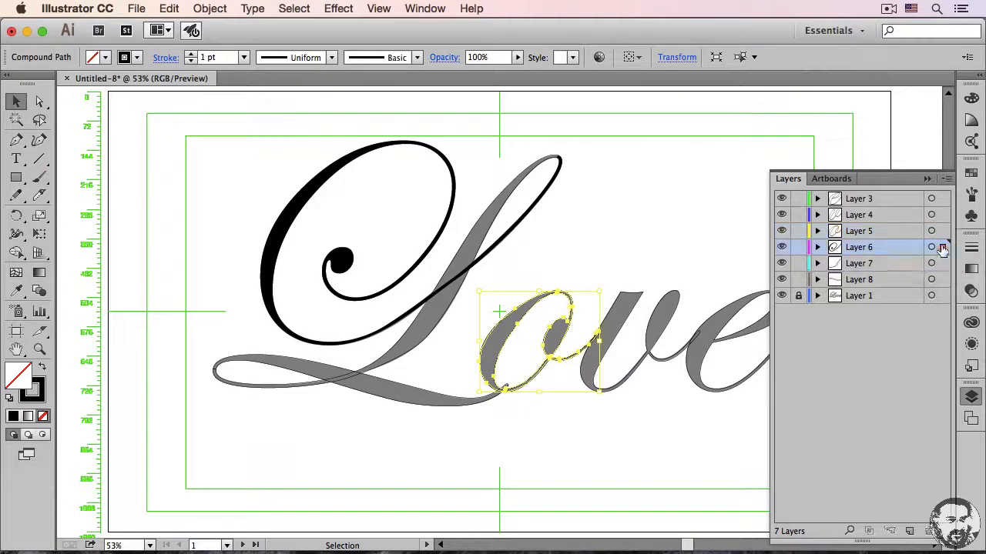
left_click(941, 247)
left_click(941, 263)
left_click(941, 279)
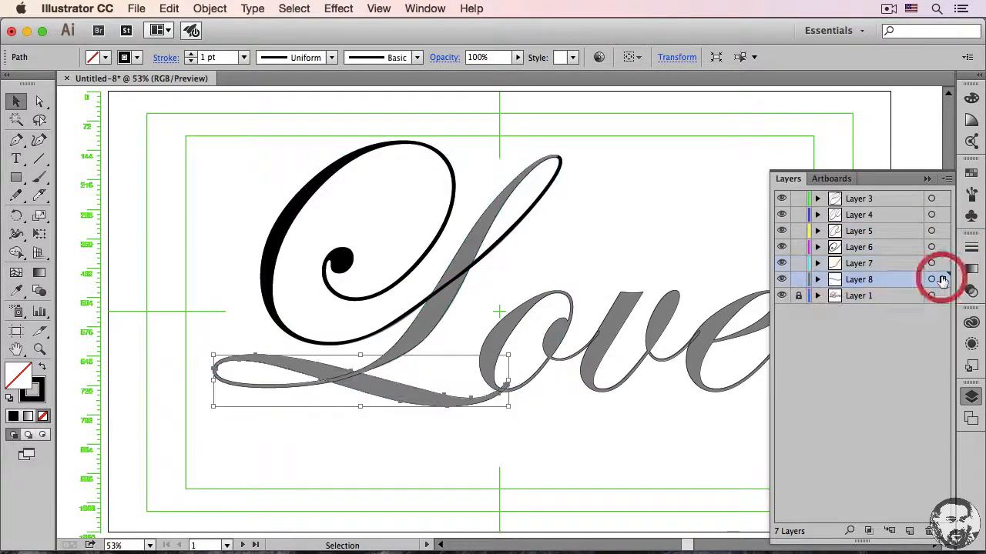
left_click(941, 298)
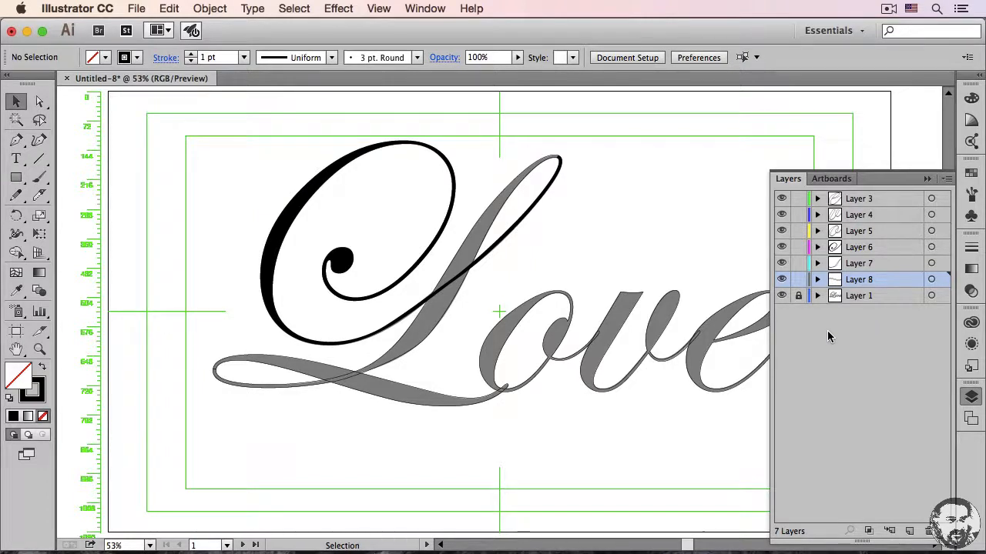
- Give all the unlocked letter shapes a white fill and a white stroke, and deselect them
left_click(617, 233)
key("super+a")
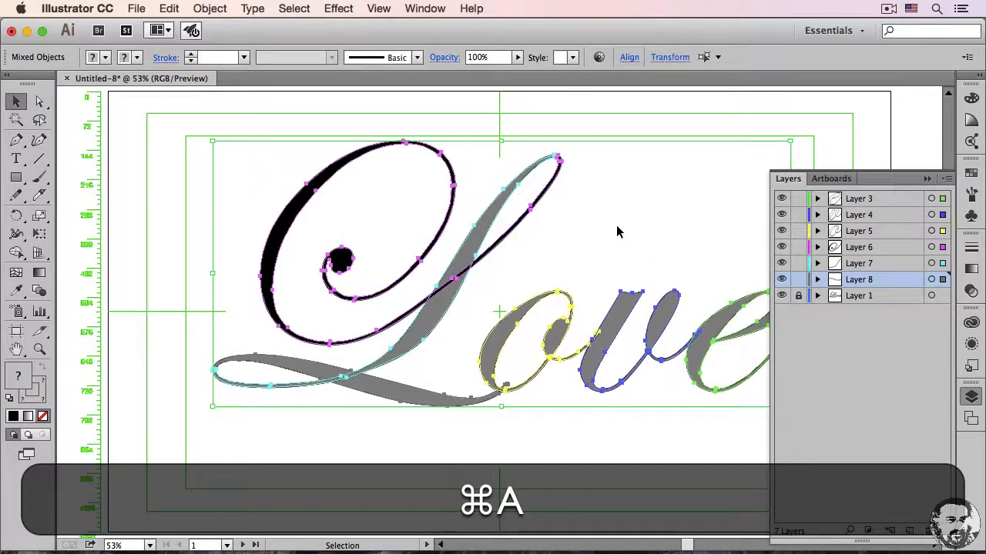
left_click(106, 58)
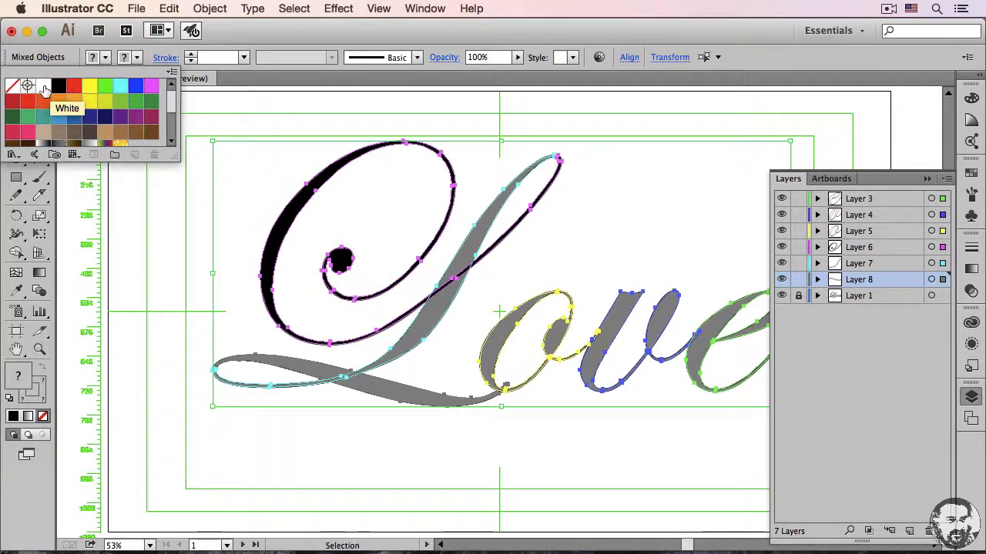
left_click(44, 87)
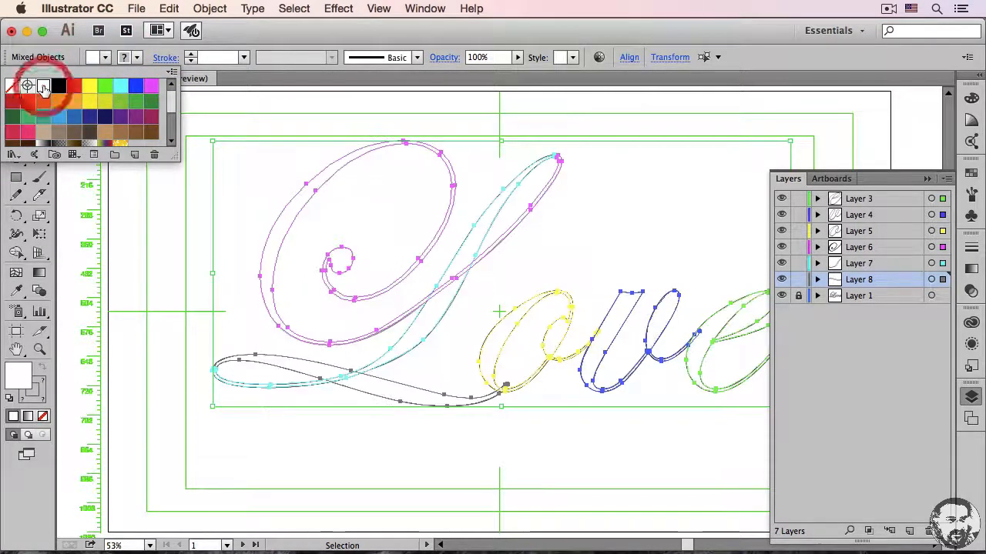
left_click(138, 60)
left_click(138, 60)
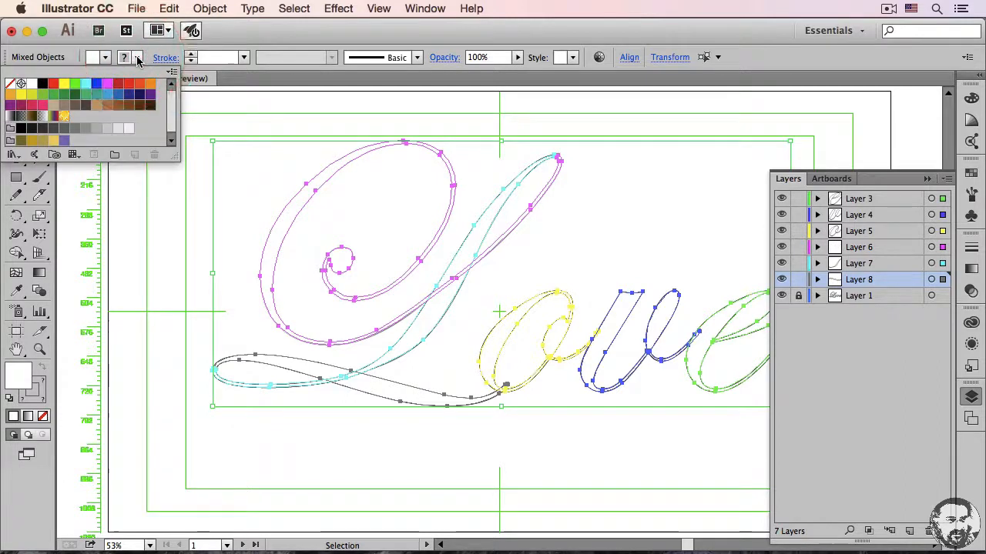
left_click(31, 84)
left_click(408, 104)
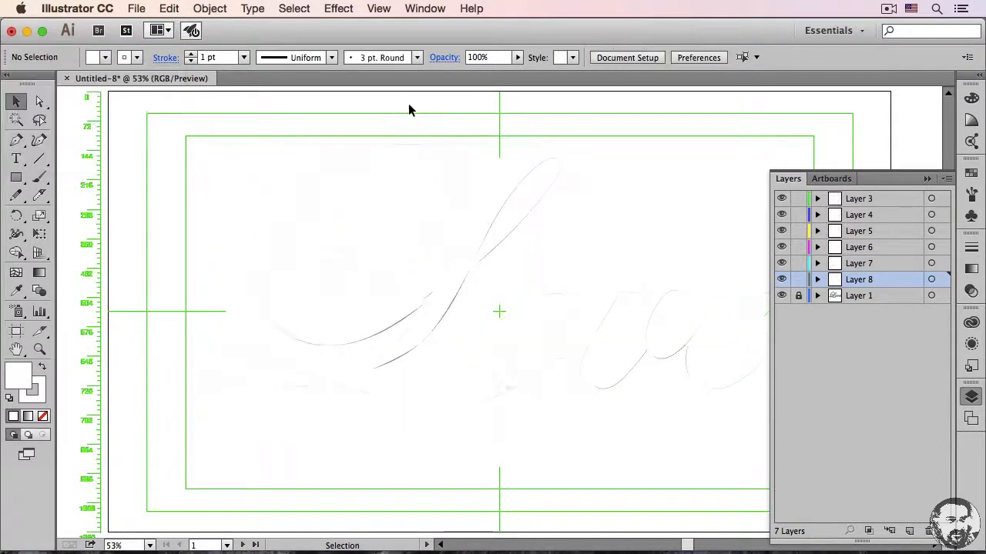
- Show the transparency grid behind the white lettering and collapse the layer list
left_click(381, 9)
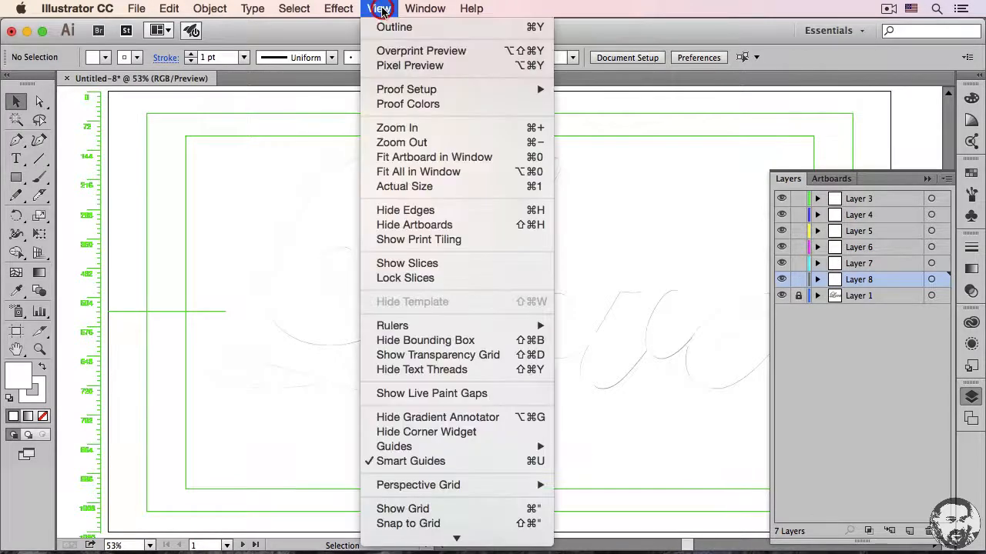
left_click(471, 356)
left_click(929, 179)
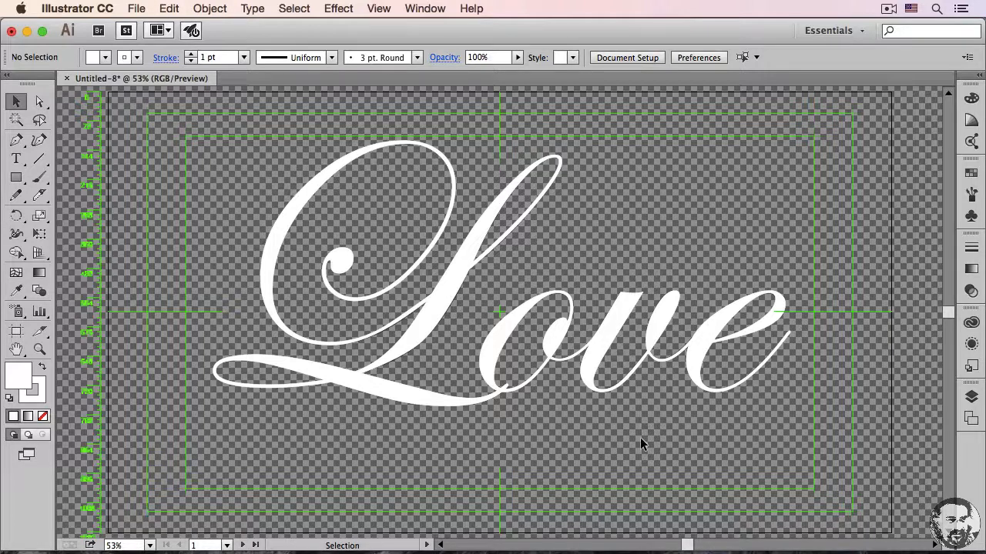
- Save the document as an Adobe Illustrator file named Love1 in the udemy calligraphy folder, using Illustrator CC compatibility
left_click(136, 9)
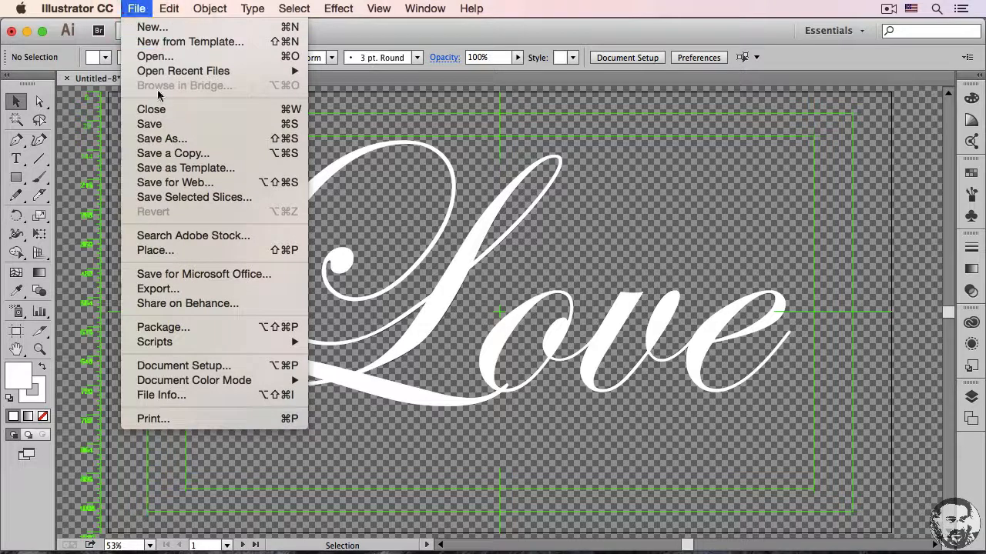
left_click(151, 124)
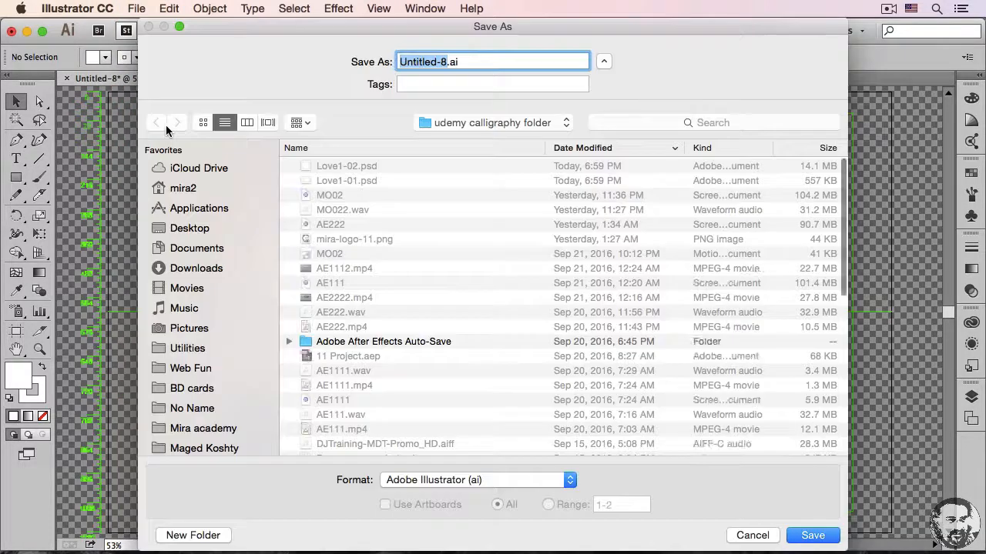
type("Love")
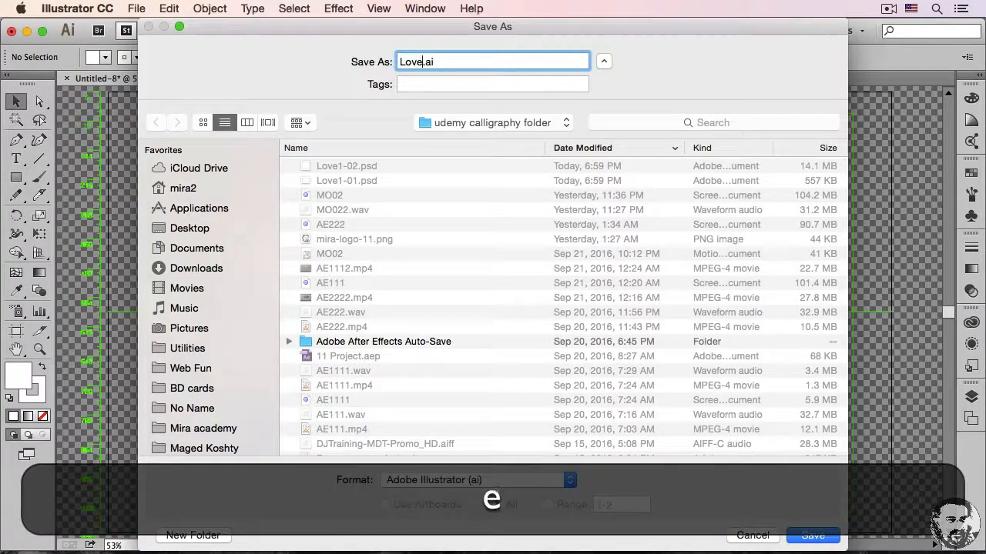
type("1")
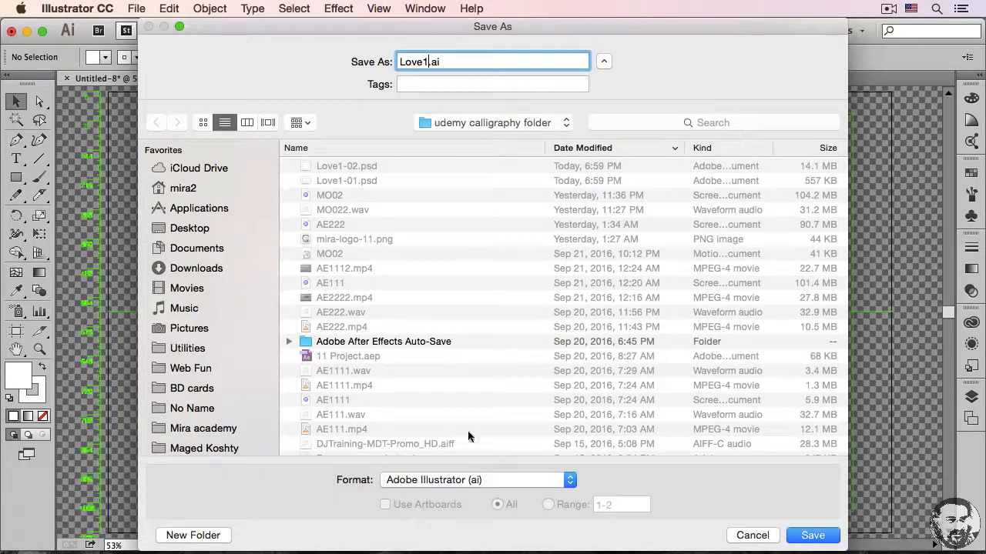
left_click(805, 536)
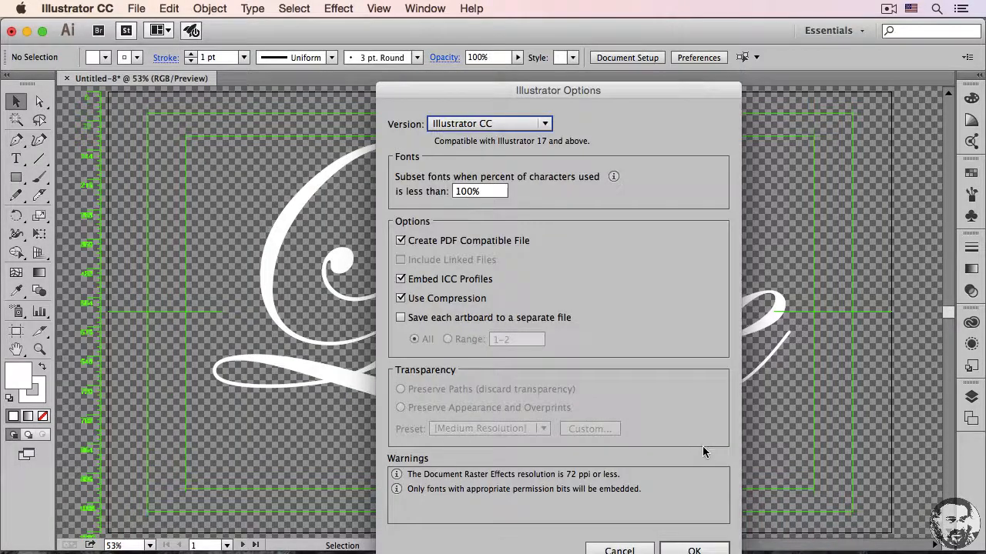
left_click(707, 551)
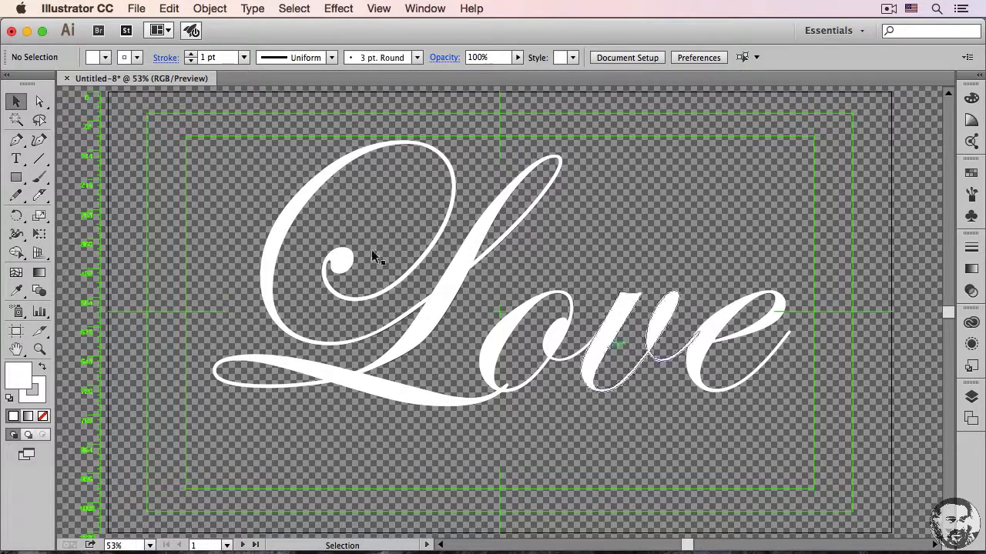
- Set up an export of the lettering in Photoshop (psd) format, using all artboards, with the file name Love1
left_click(135, 10)
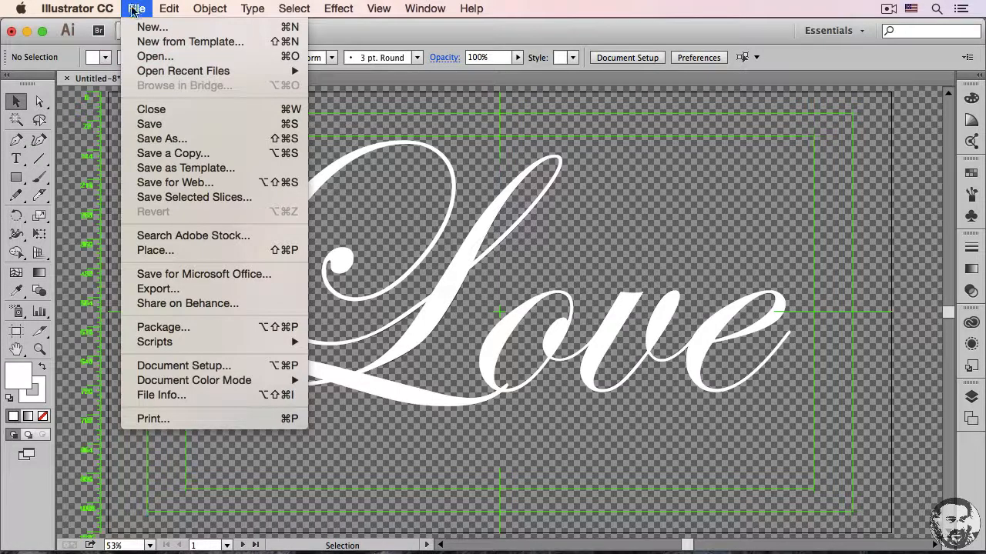
left_click(230, 289)
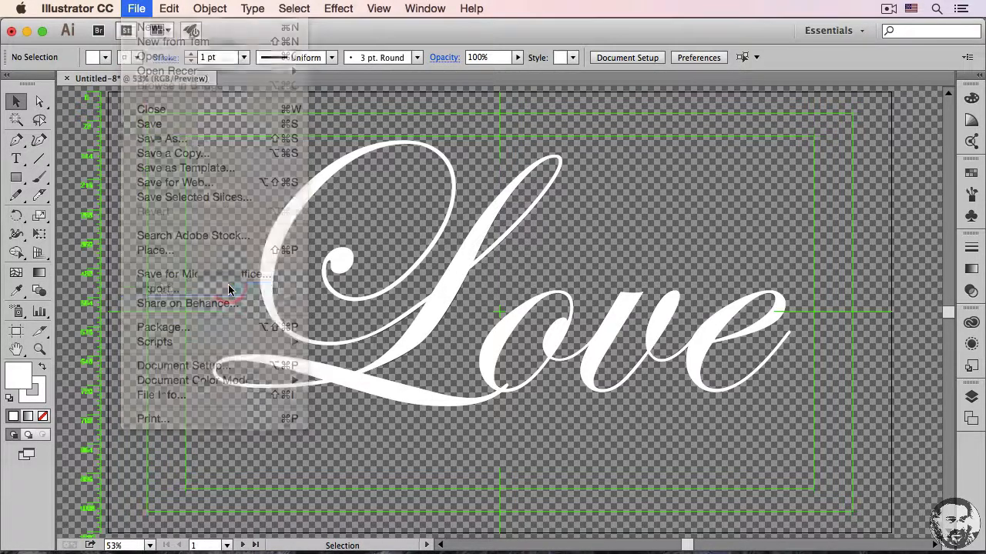
left_click(542, 480)
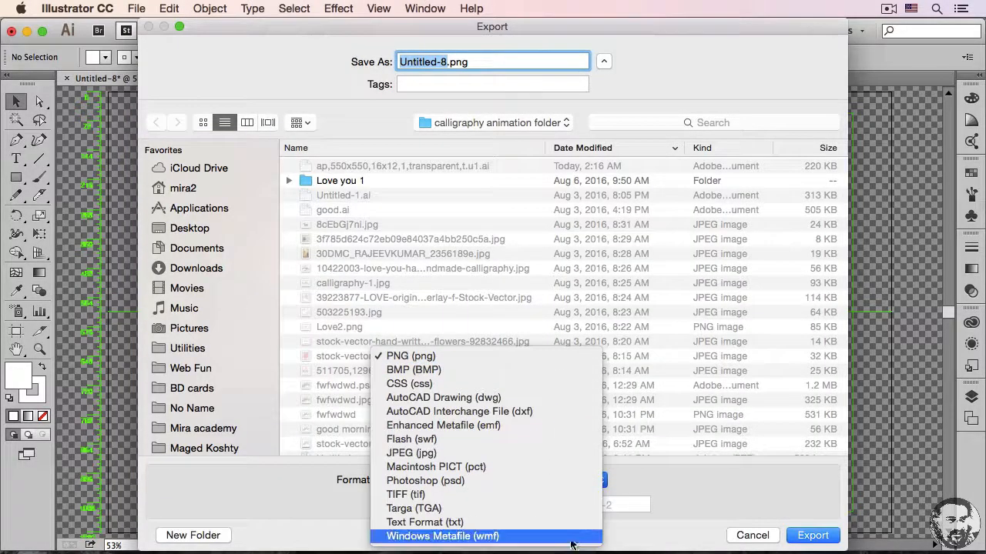
left_click(563, 484)
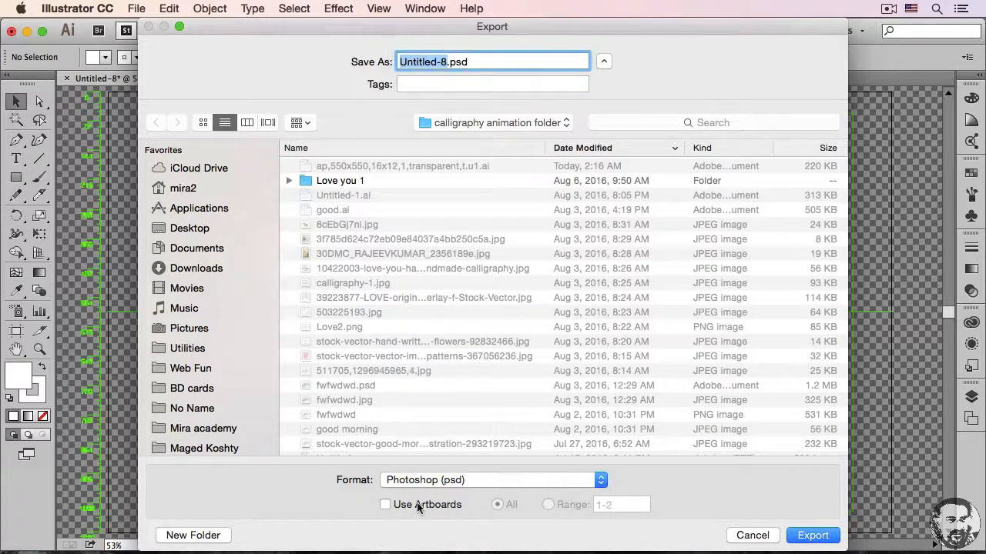
left_click(386, 506)
type("Love")
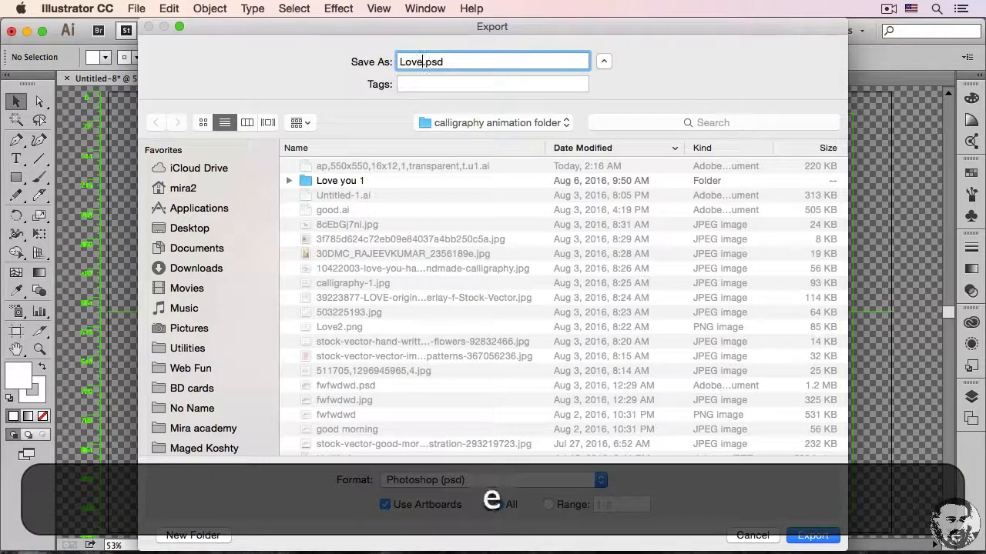
type("1")
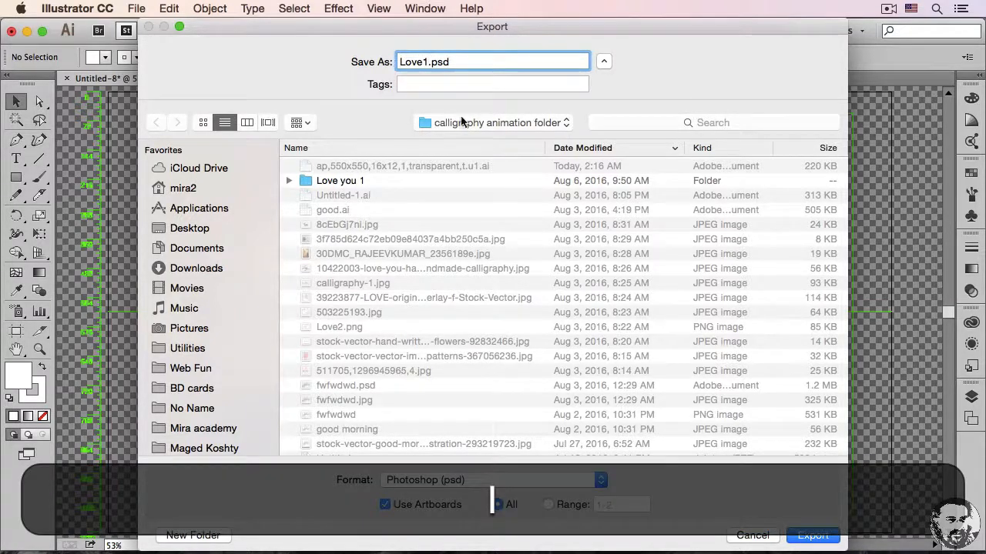
- Export the PSD to the udemy calligraphy folder in RGB at 72 ppi, writing layers with maximum editability
left_click(499, 122)
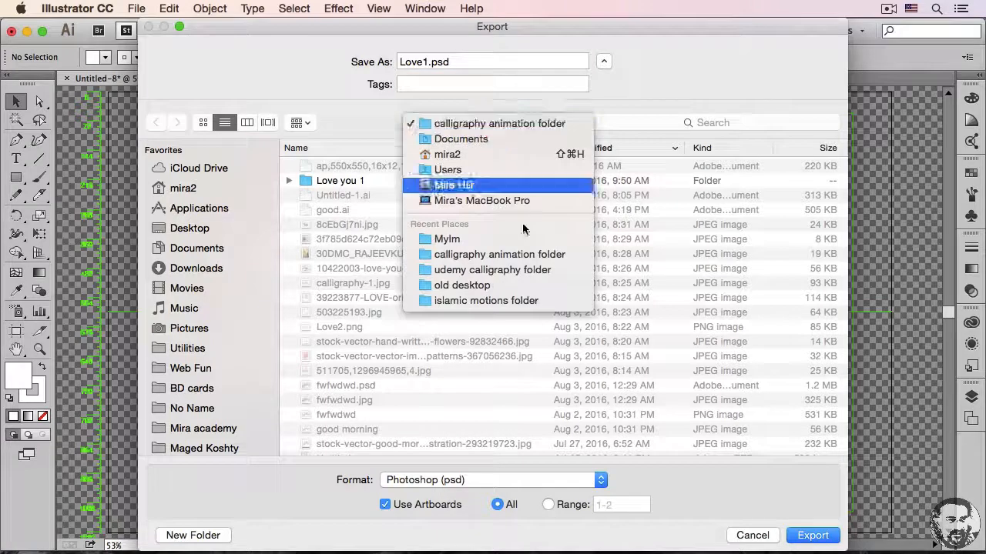
left_click(531, 270)
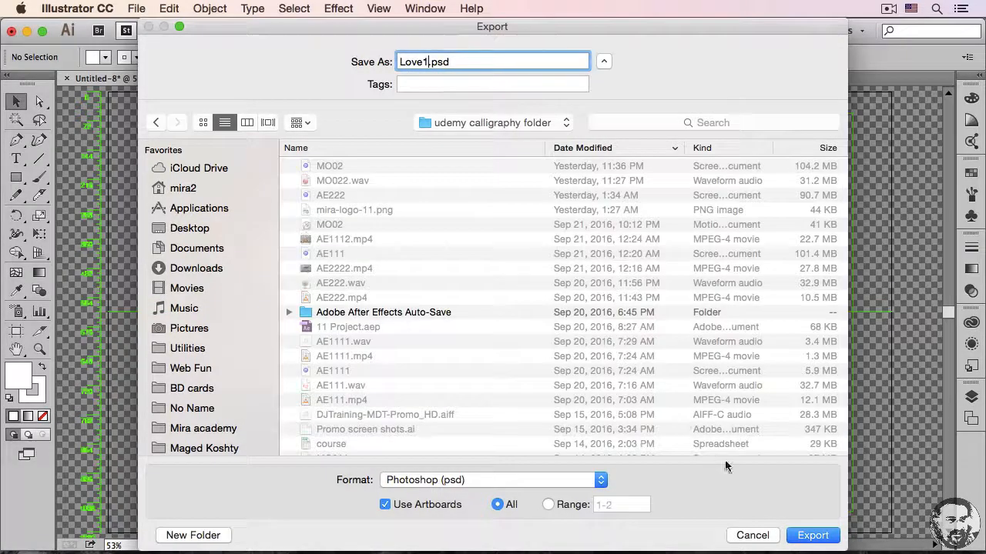
left_click(813, 535)
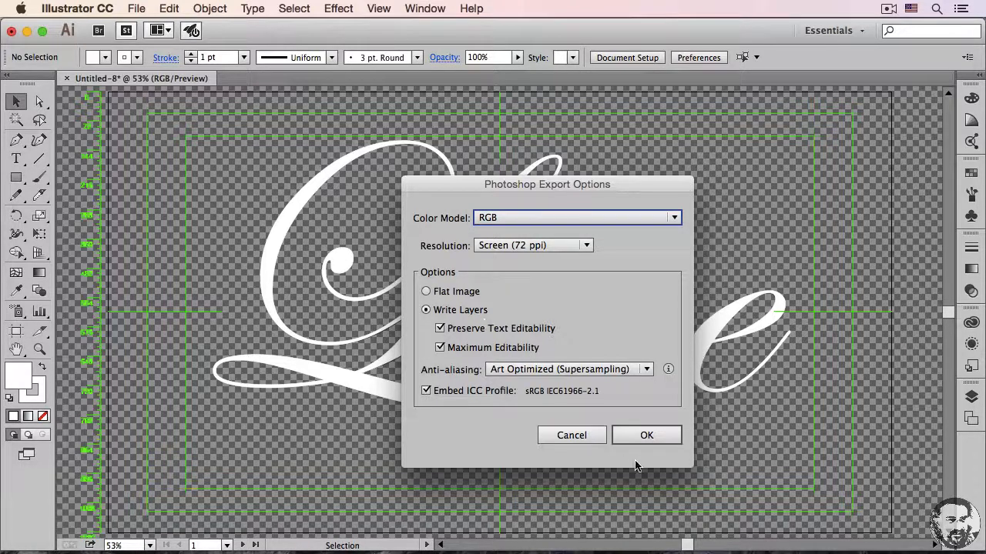
left_click(639, 437)
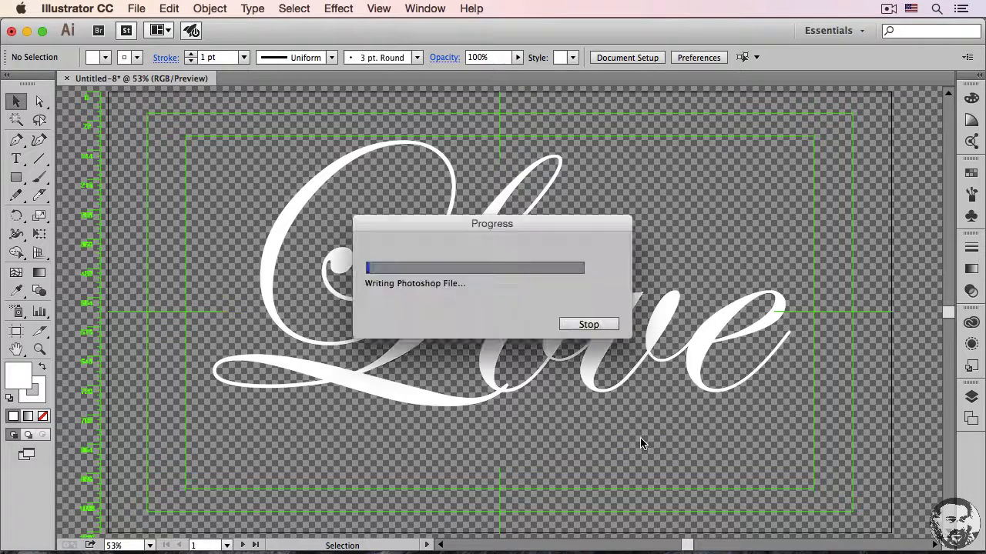